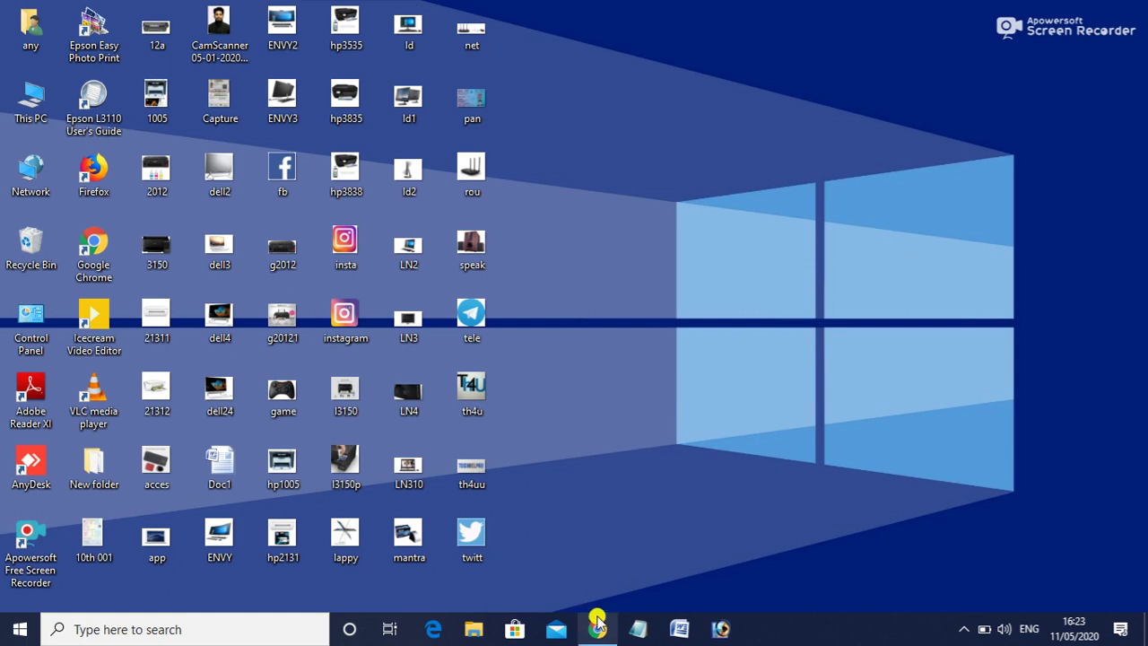
# Switch to Chrome, open the Fino Bank morpho drivers page from the techhelp4u.in site, and download RD Setup – Morpho.
pyautogui.moveTo(597, 633)
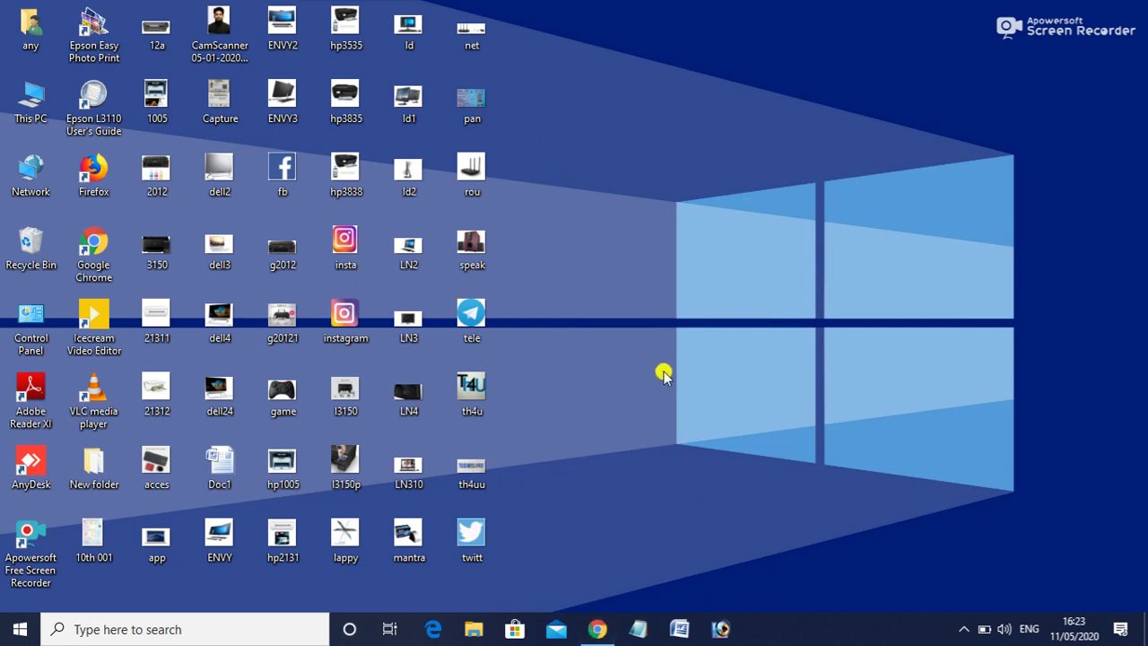
pyautogui.click(596, 633)
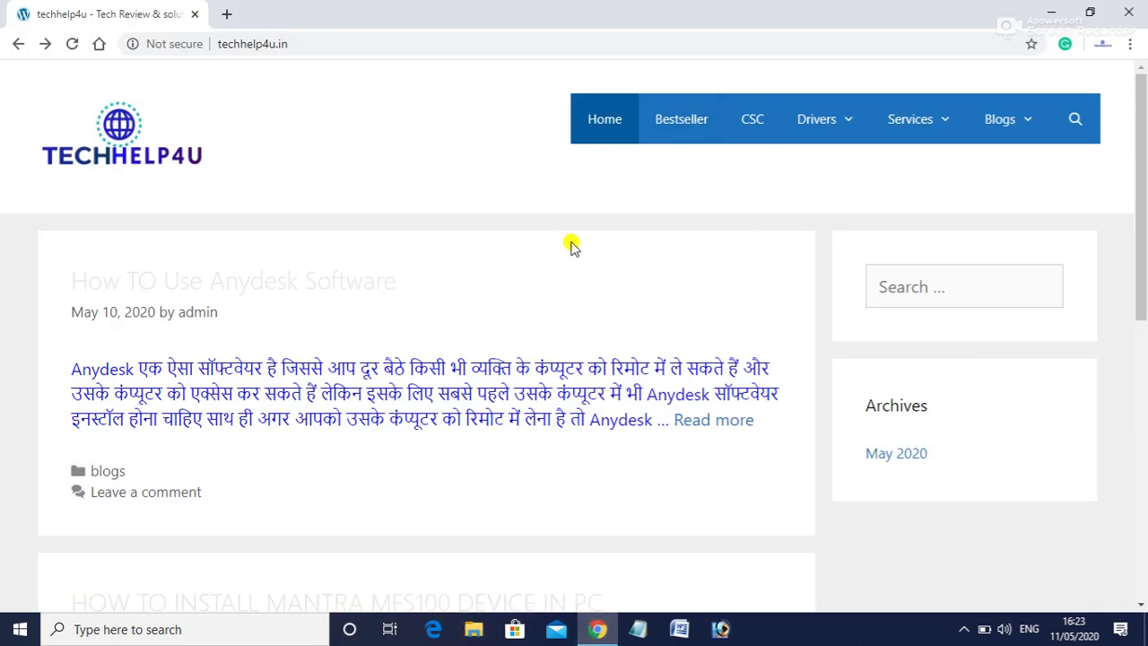
pyautogui.click(836, 127)
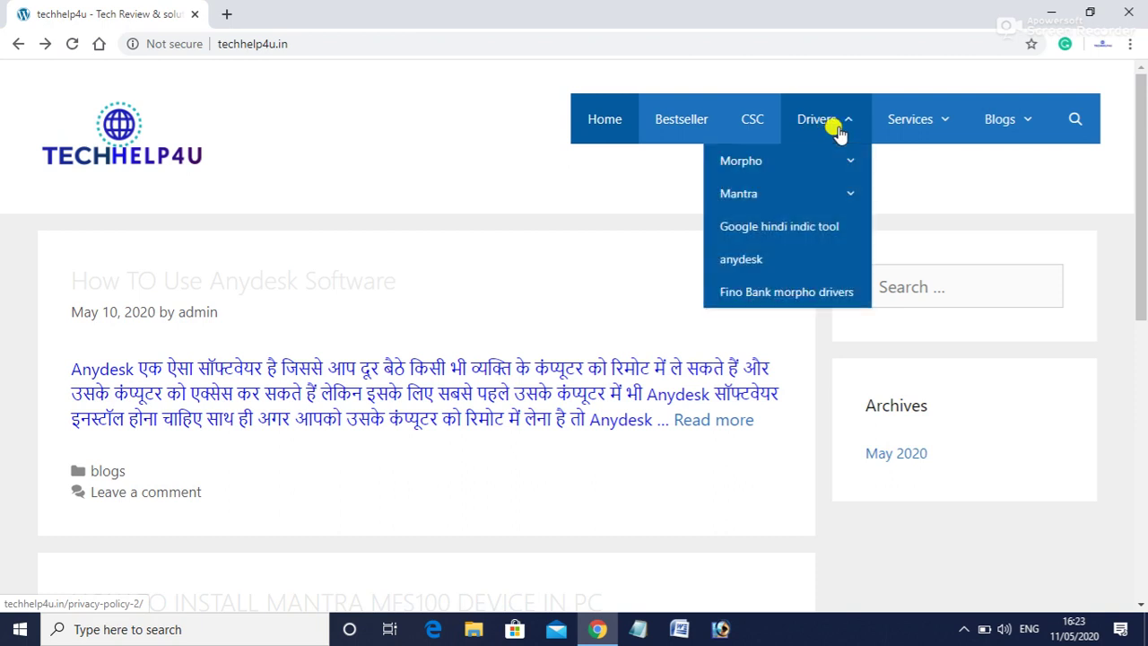
pyautogui.click(775, 294)
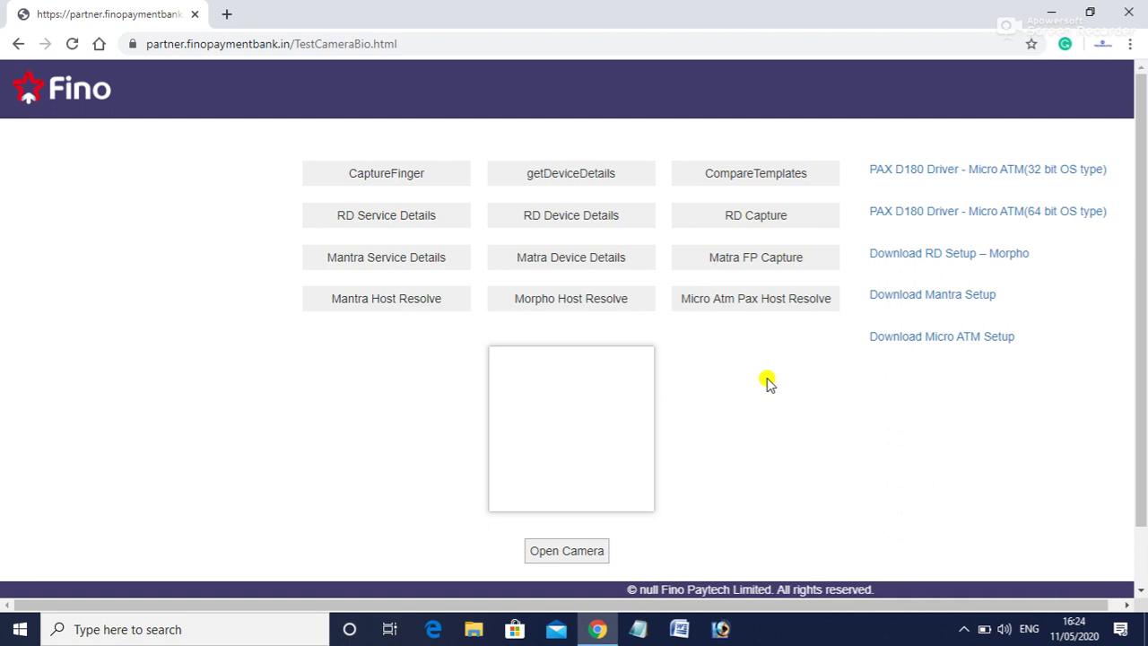
pyautogui.click(948, 260)
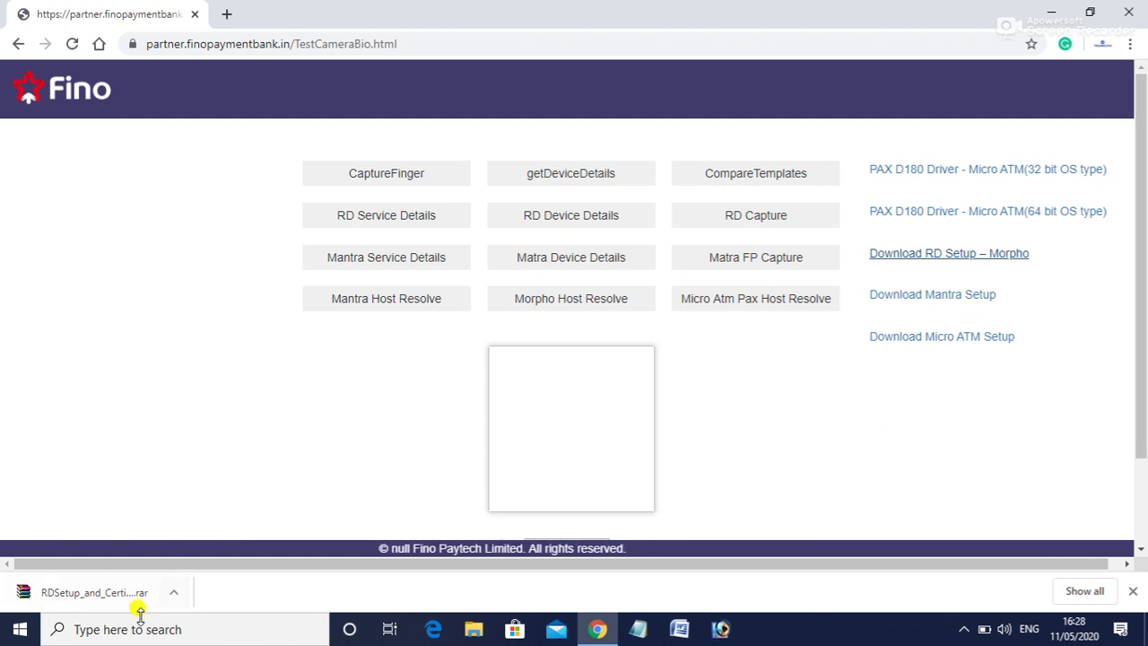
# Show the downloaded RDSetup_and_Certification archive in its folder and copy it.
pyautogui.click(173, 595)
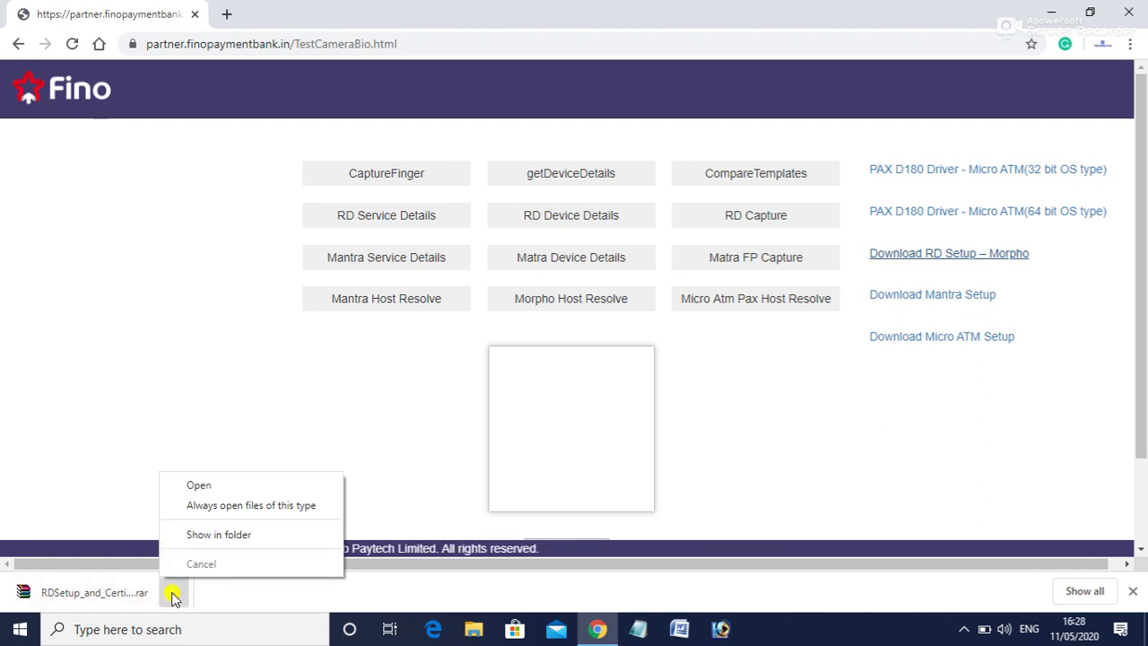
pyautogui.click(235, 533)
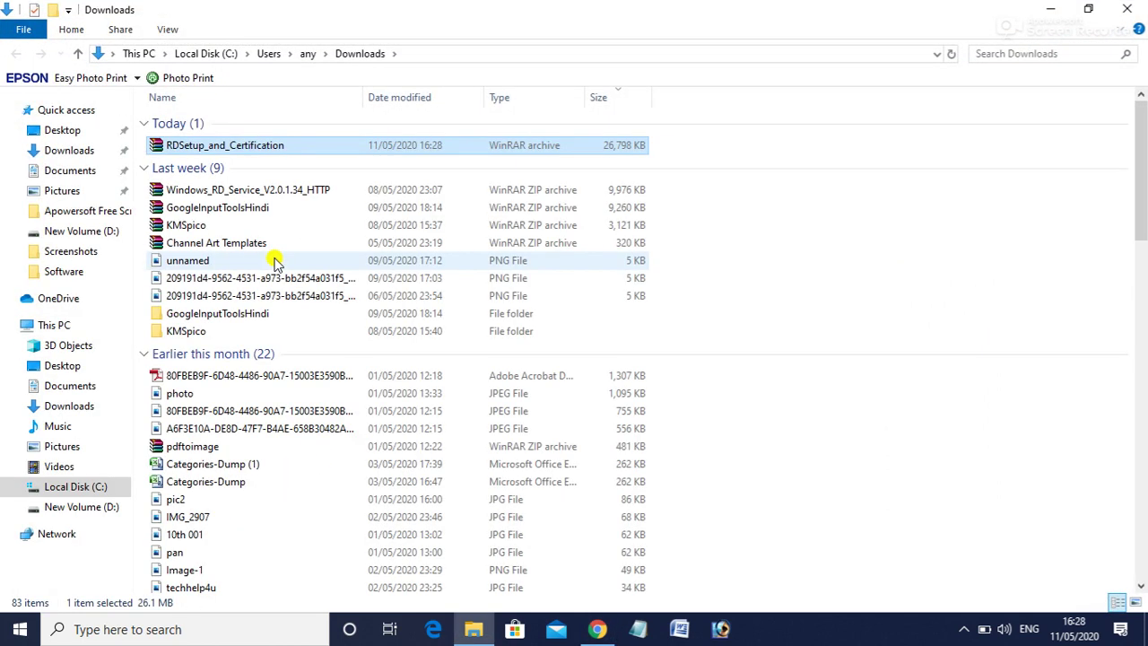
pyautogui.click(260, 149)
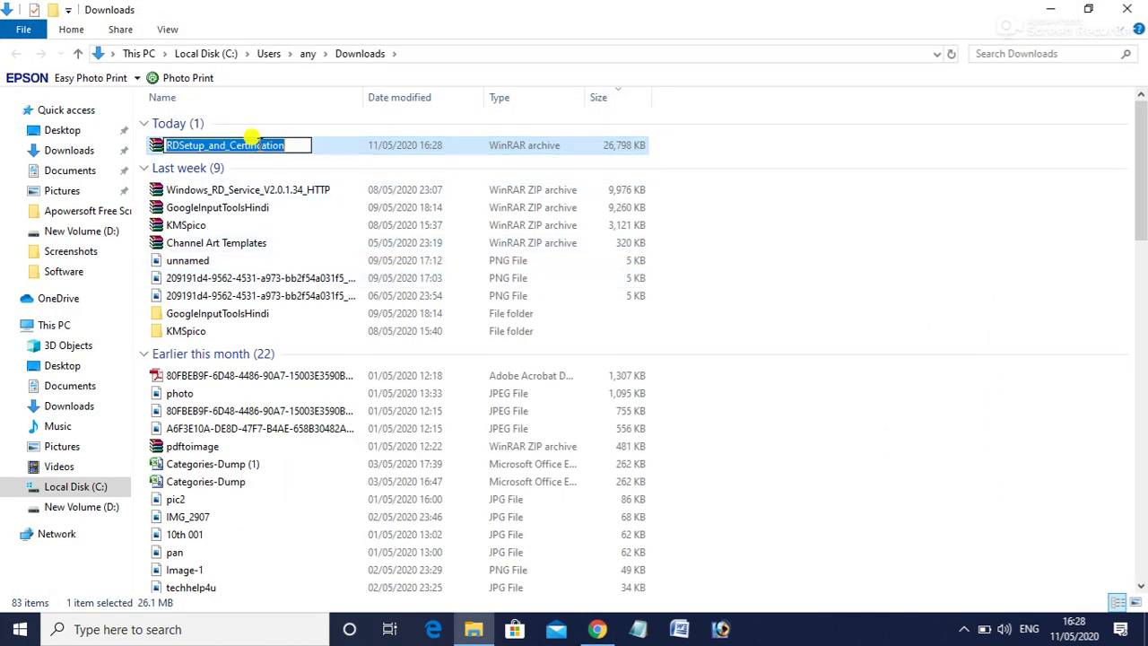
pyautogui.rightClick(259, 150)
pyautogui.click(209, 149)
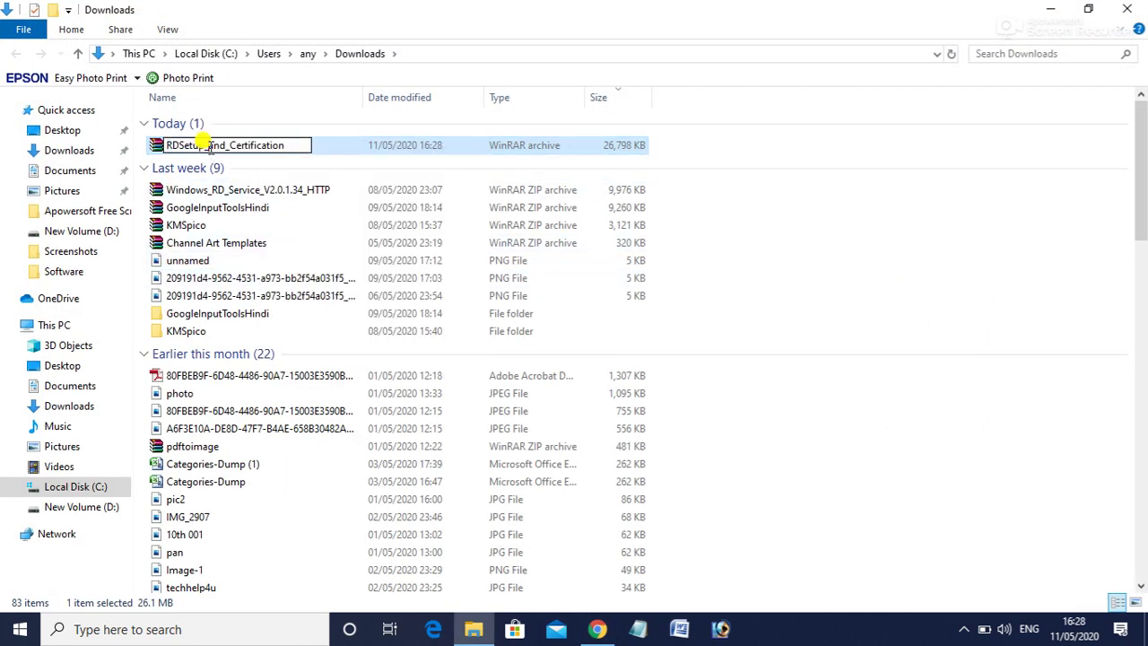
pyautogui.click(330, 142)
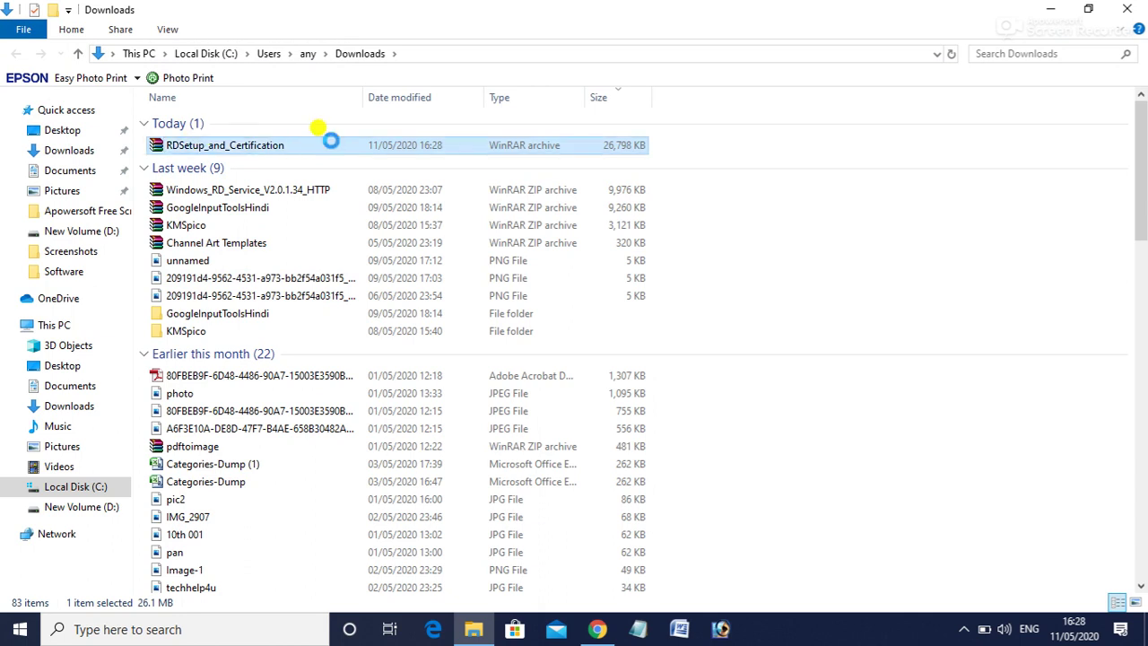
pyautogui.rightClick(331, 142)
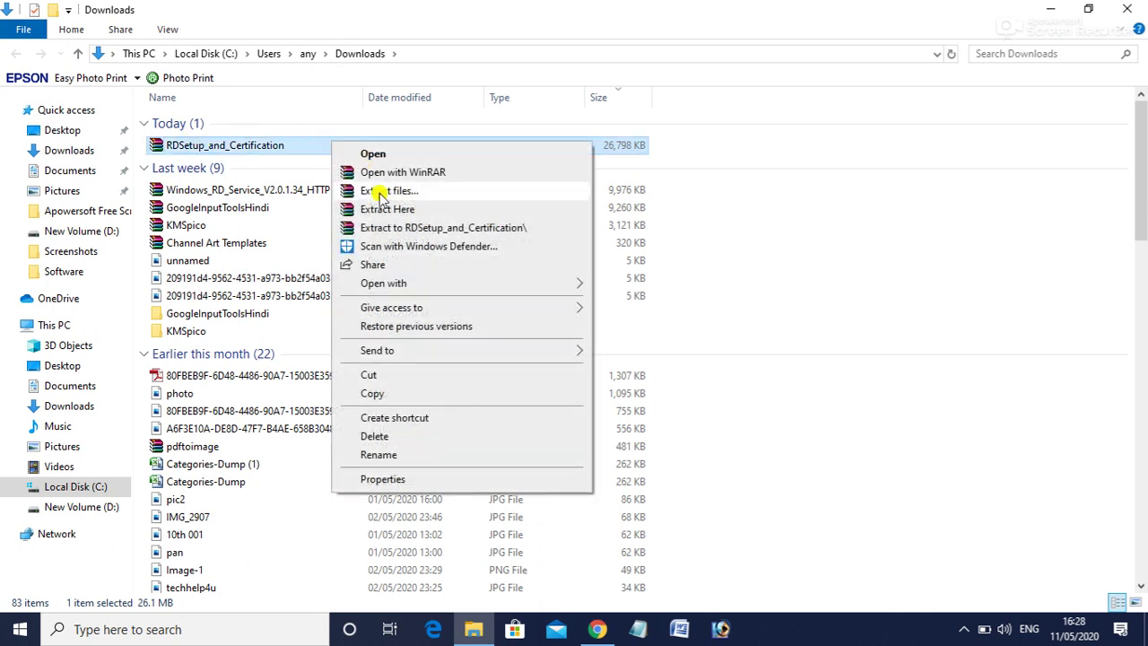
pyautogui.click(371, 394)
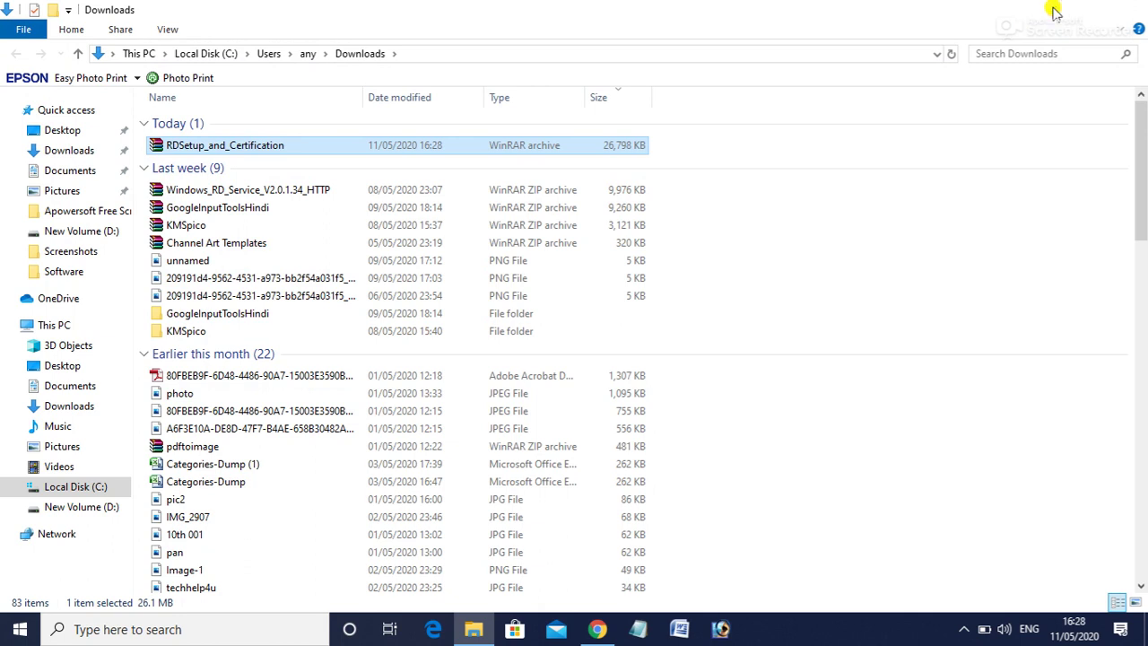
# Minimize the open windows and paste the copied archive onto the desktop.
pyautogui.click(1054, 11)
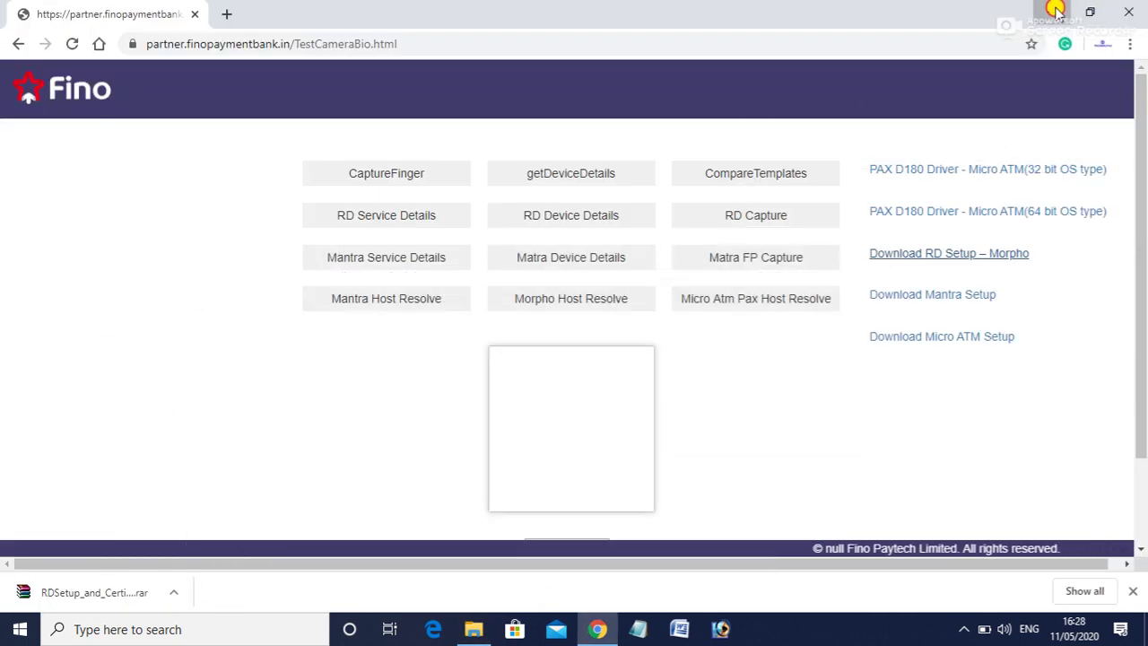
pyautogui.click(1054, 10)
pyautogui.rightClick(553, 169)
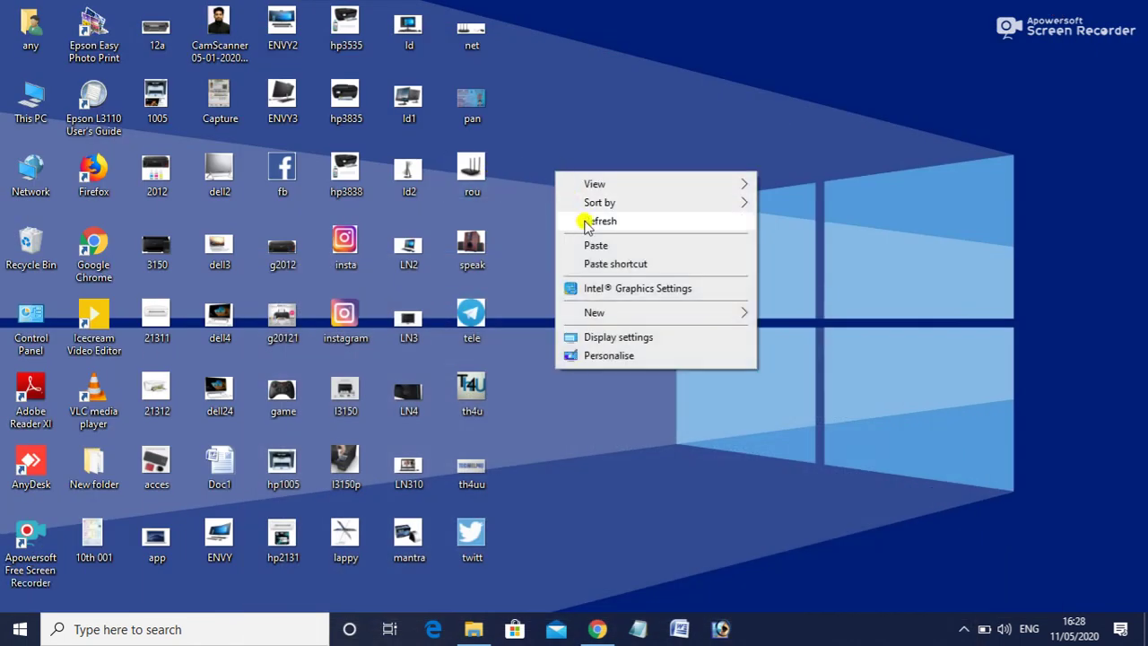
pyautogui.click(596, 245)
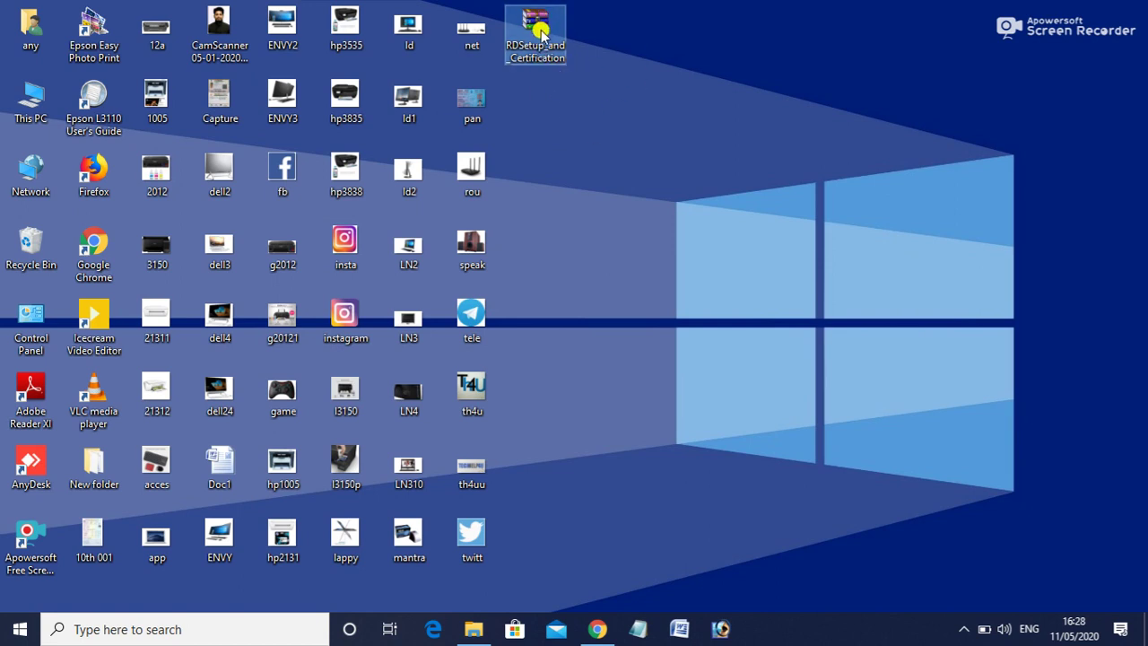
# Extract the RDSetup_and_Certification archive into a folder of the same name on the desktop, keeping the default extraction options.
pyautogui.moveTo(546, 54)
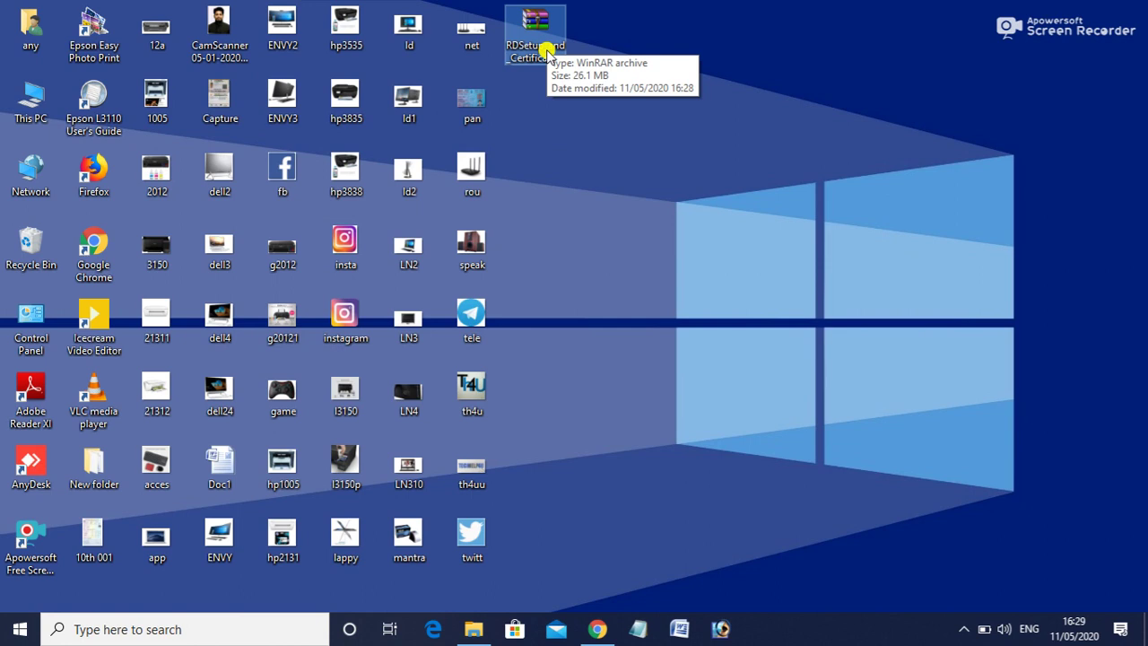
pyautogui.click(531, 43)
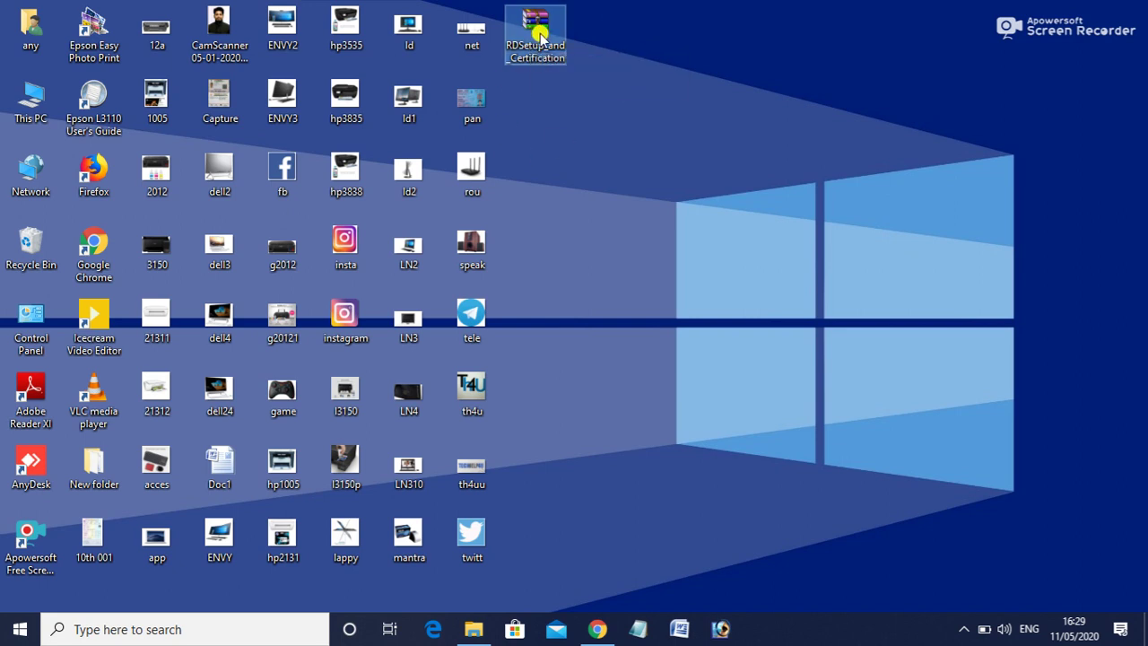
pyautogui.rightClick(539, 43)
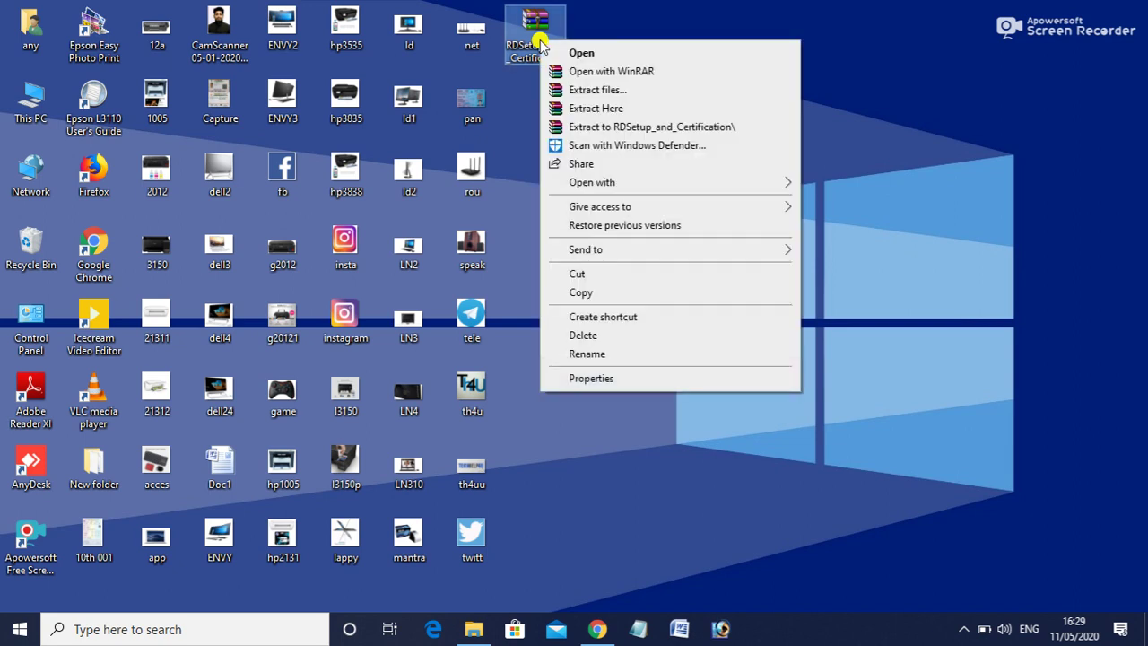
pyautogui.click(591, 90)
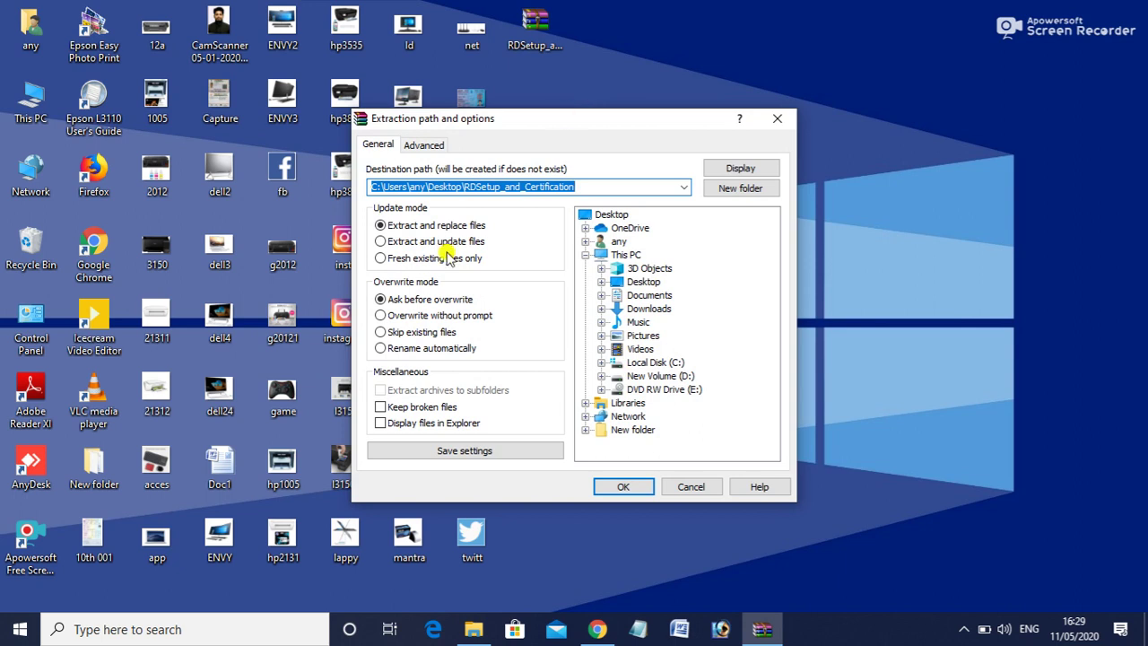
pyautogui.click(622, 490)
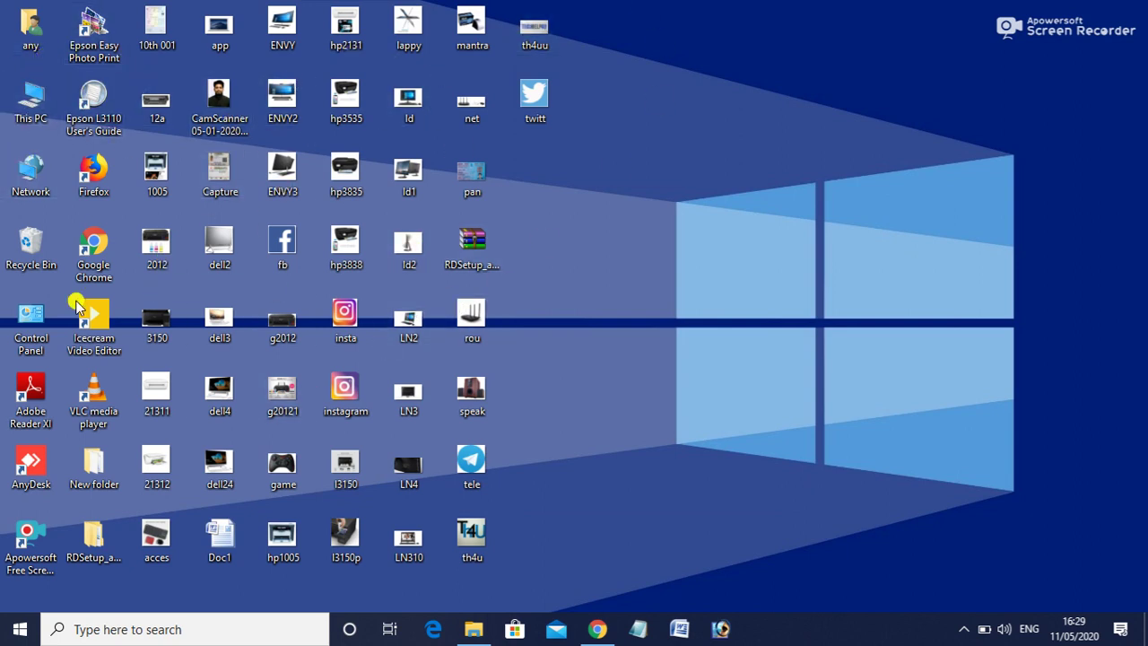
# Move the extracted RDSetup_and_Certification folder next to its archive on the desktop and refresh the desktop.
pyautogui.click(97, 542)
pyautogui.rightClick(103, 544)
pyautogui.click(90, 547)
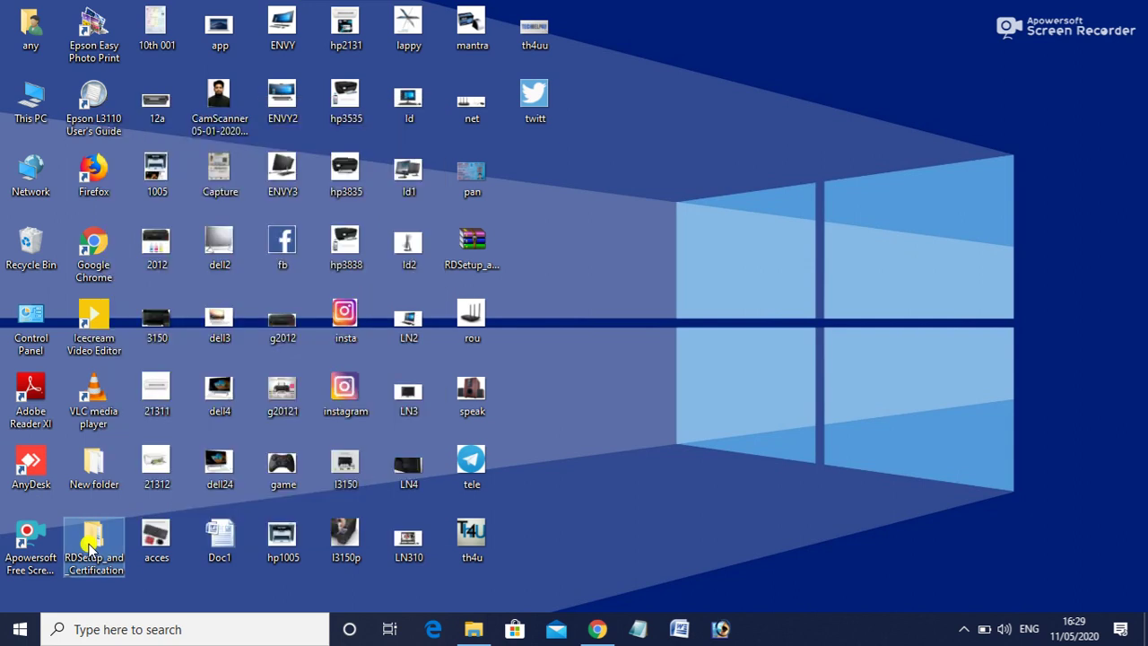
pyautogui.moveTo(90, 547); pyautogui.dragTo(589, 227)
pyautogui.click(690, 224)
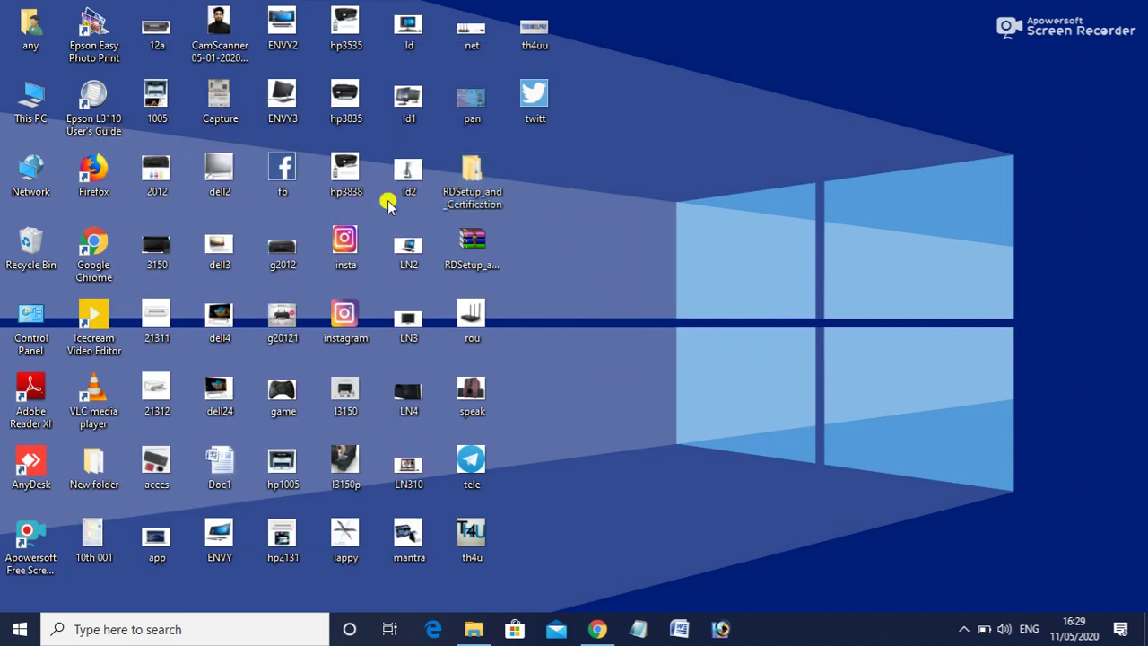
pyautogui.rightClick(530, 201)
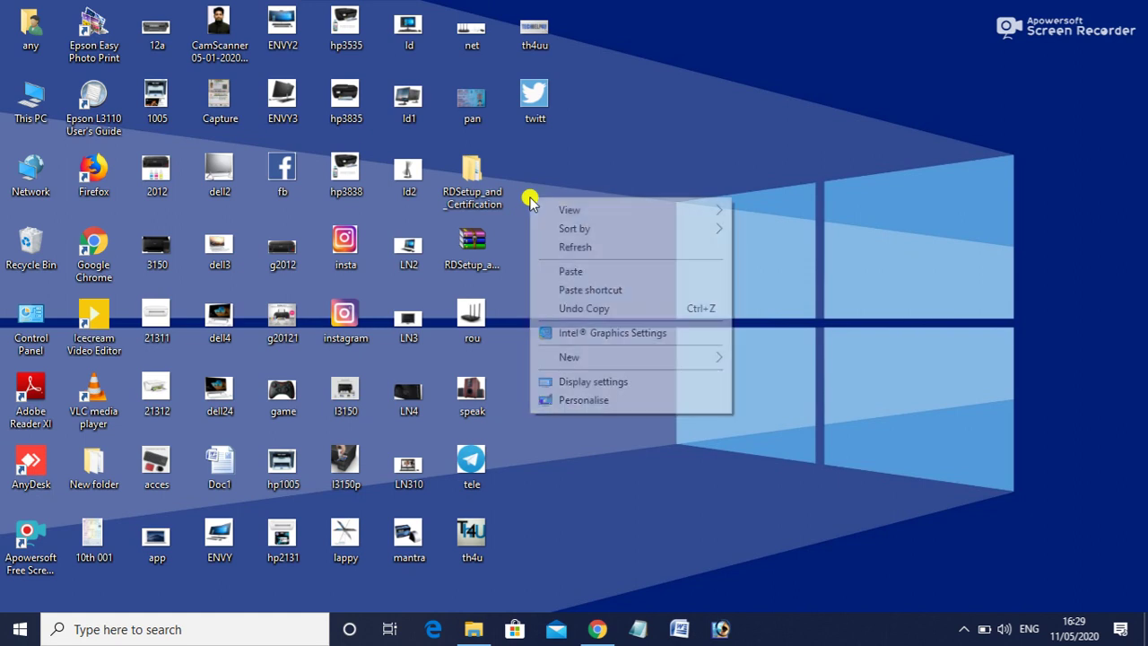
pyautogui.click(579, 250)
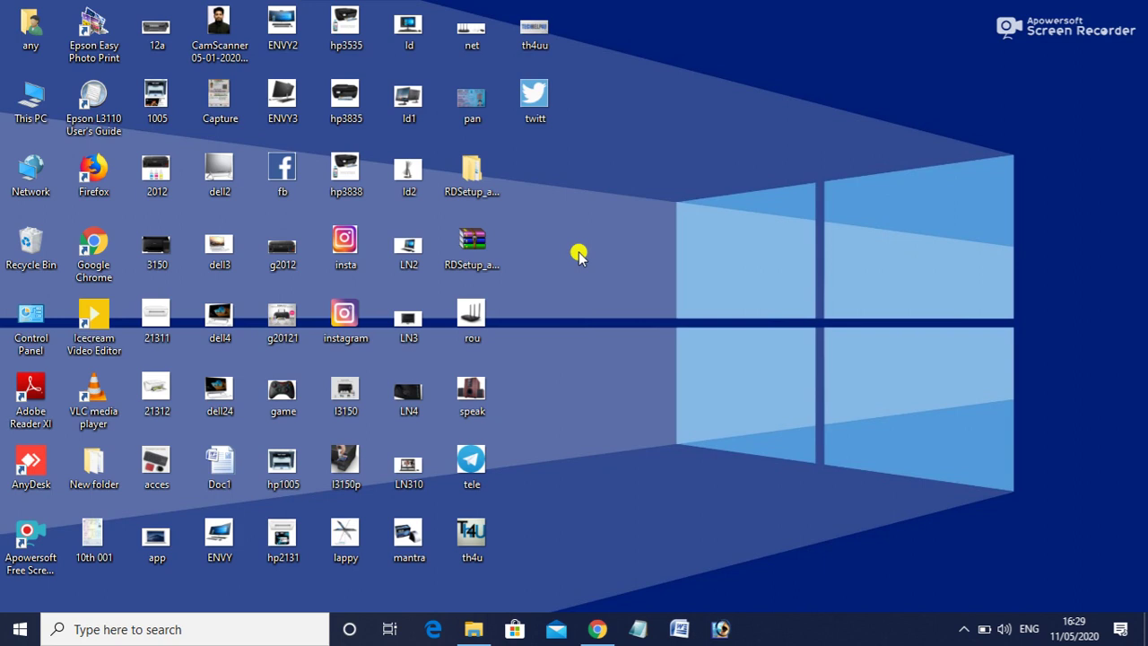
pyautogui.click(480, 252)
pyautogui.doubleClick(480, 256)
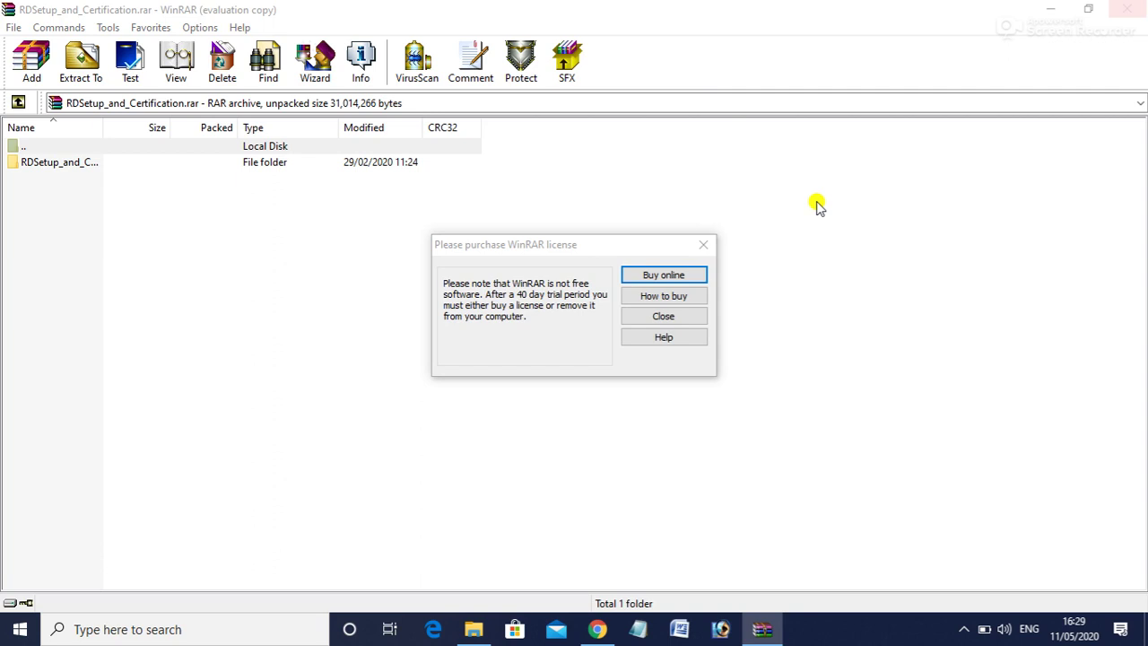
pyautogui.click(659, 316)
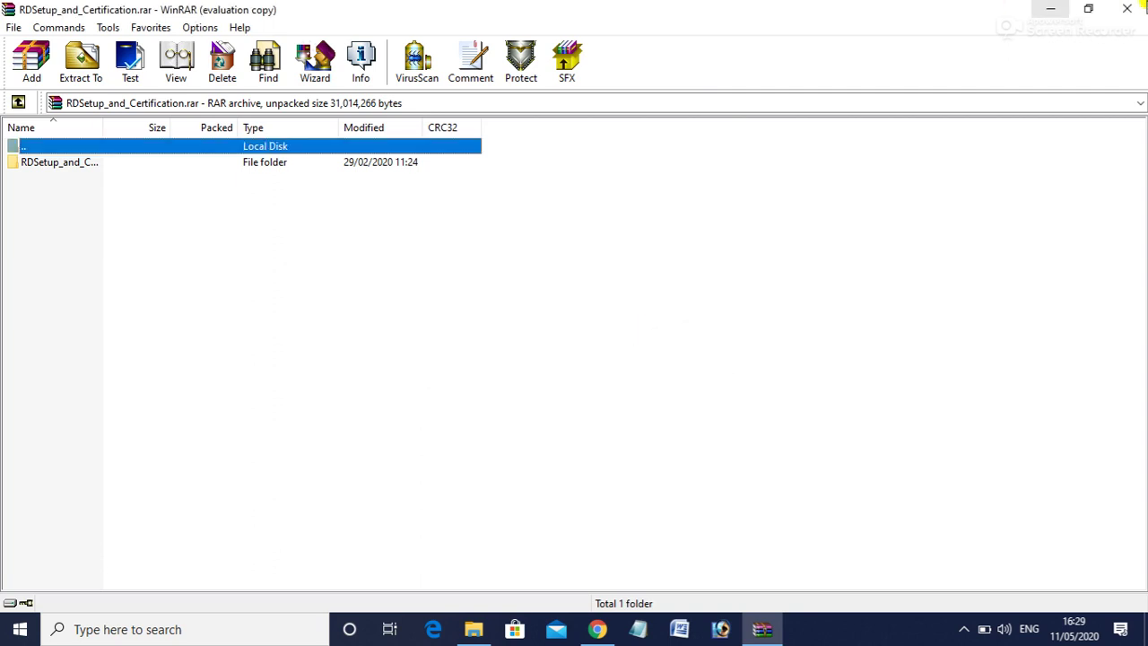
pyautogui.click(1134, 10)
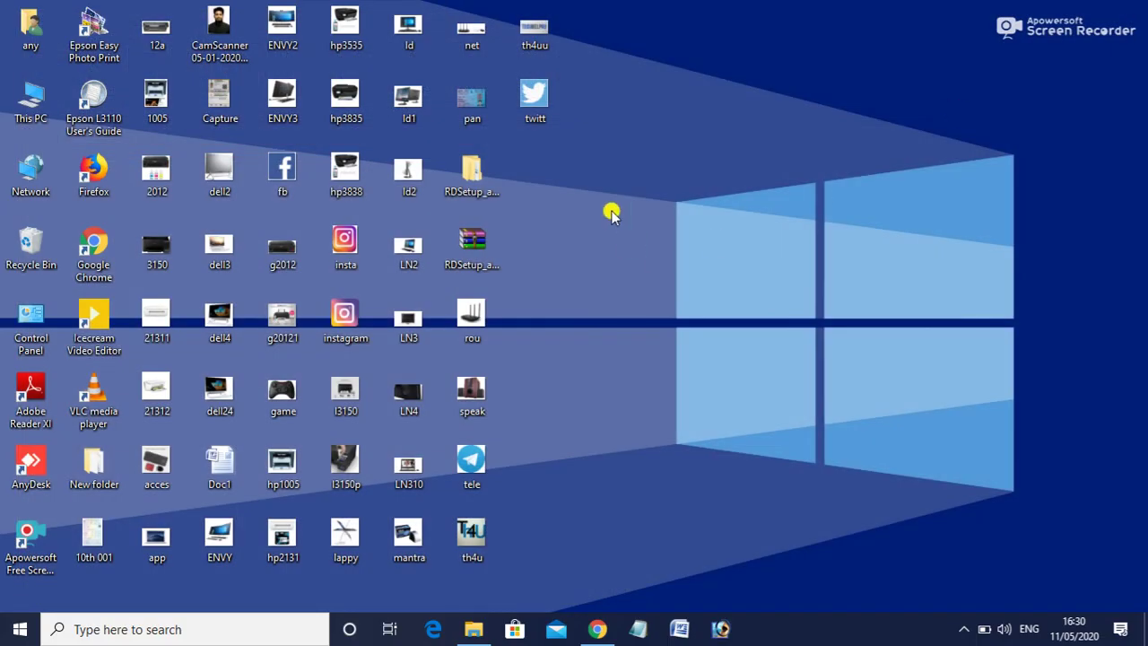
# Open the extracted RDSetup_and_Certification folder, look into Morpho_RD, and go to the Setup folder inside Morpho_Drivers.
pyautogui.doubleClick(471, 177)
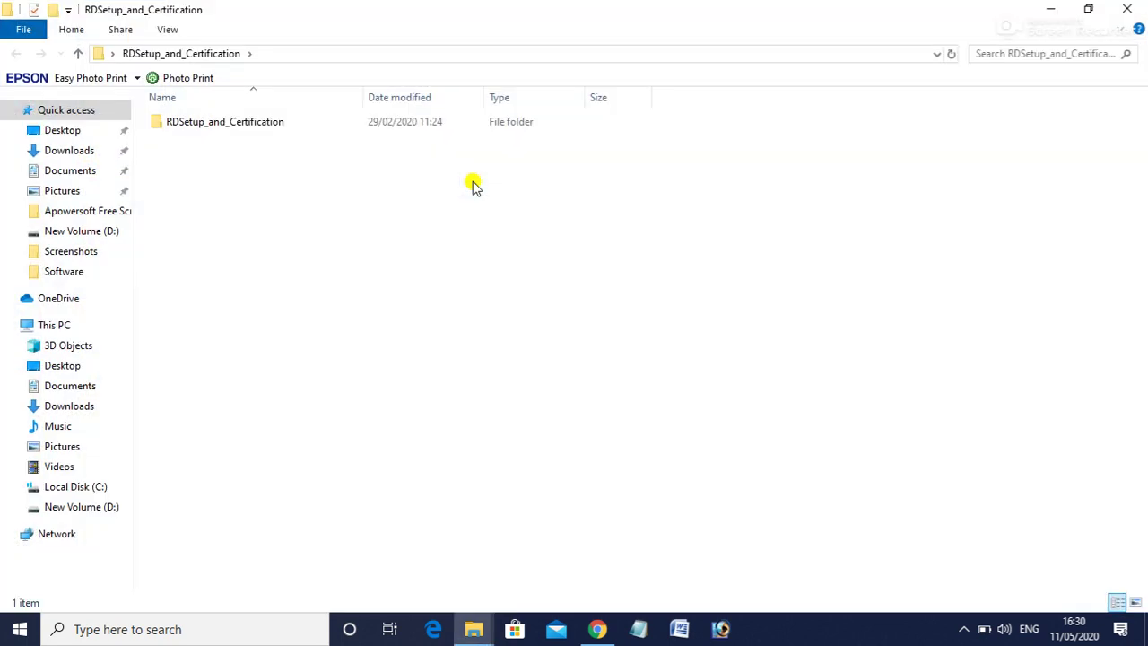
pyautogui.doubleClick(248, 125)
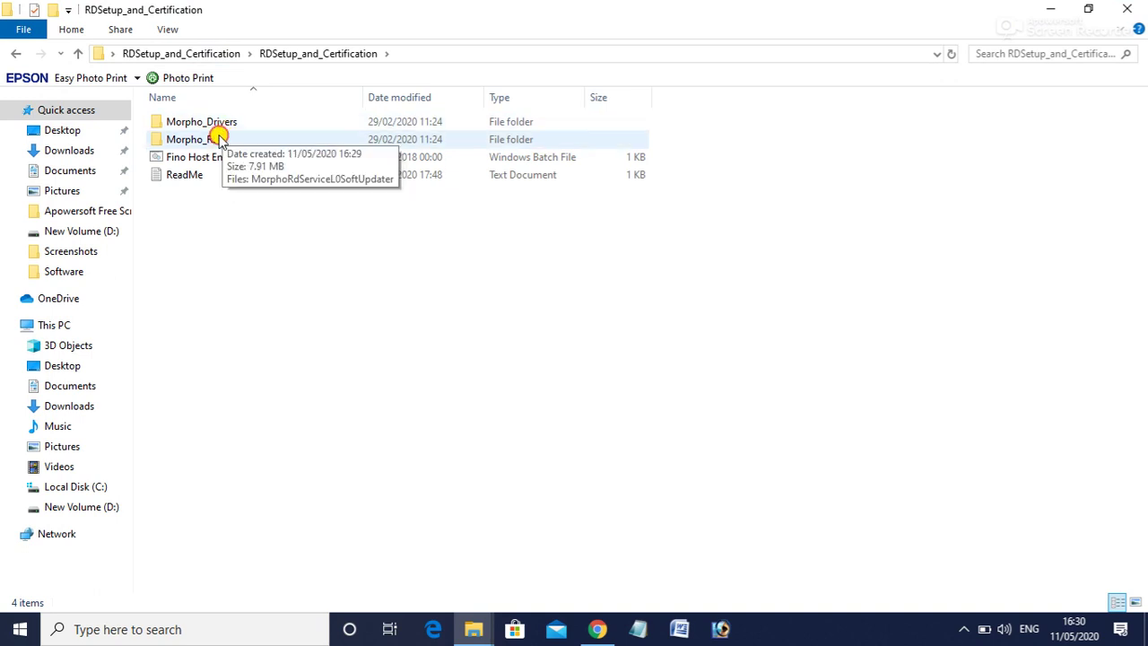
pyautogui.doubleClick(219, 138)
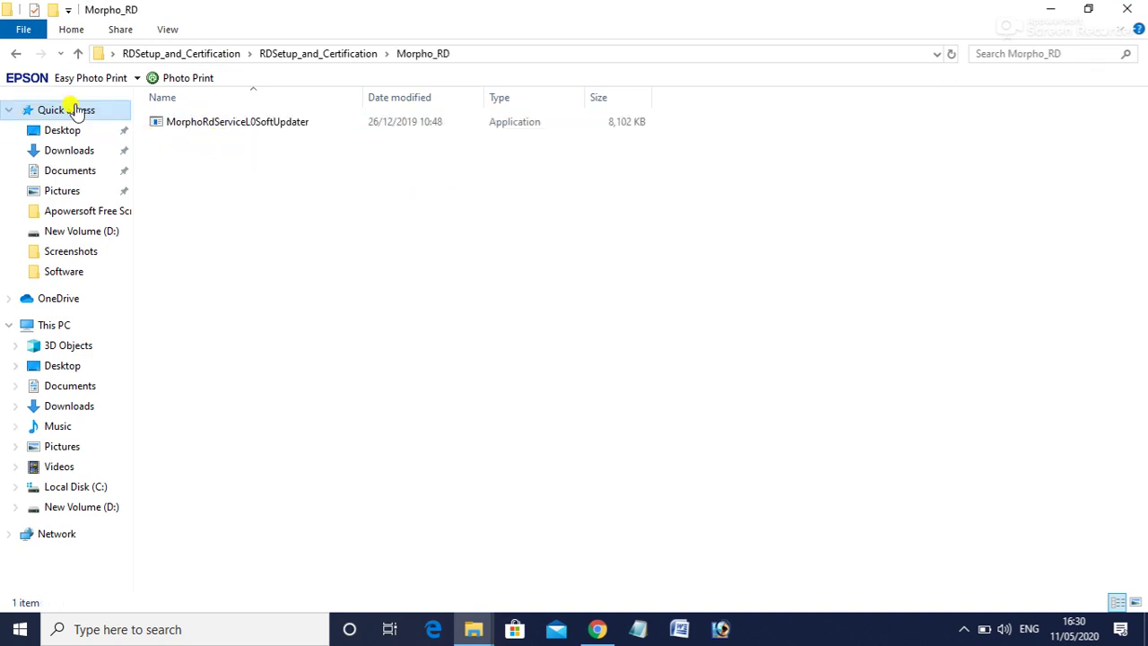
pyautogui.click(15, 54)
pyautogui.click(215, 122)
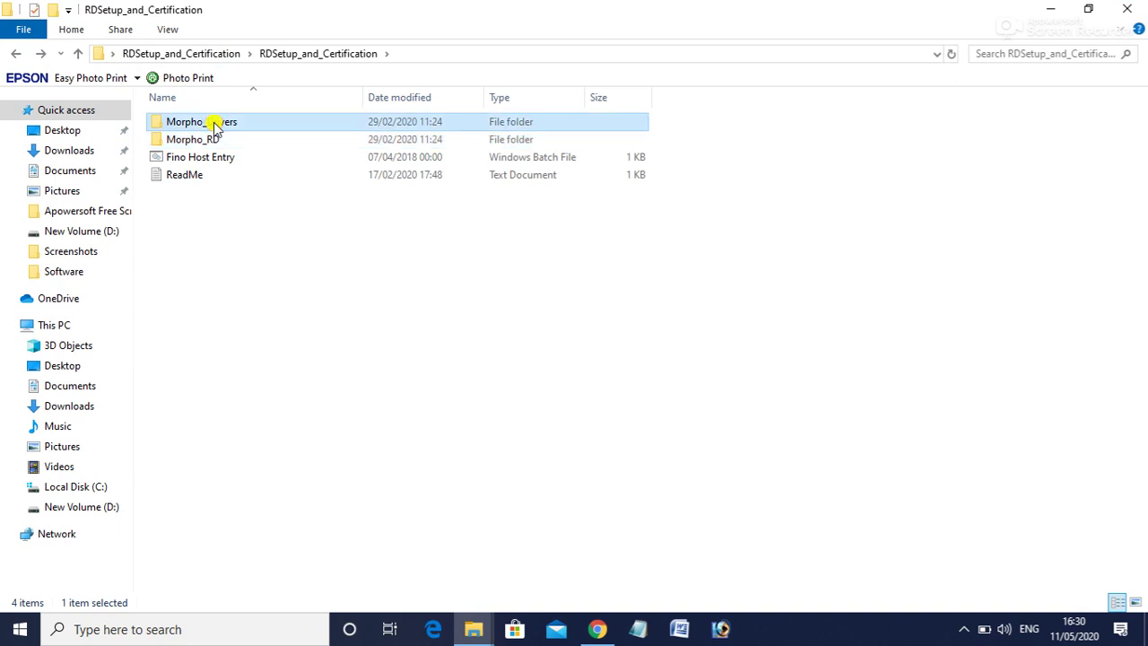
pyautogui.doubleClick(261, 123)
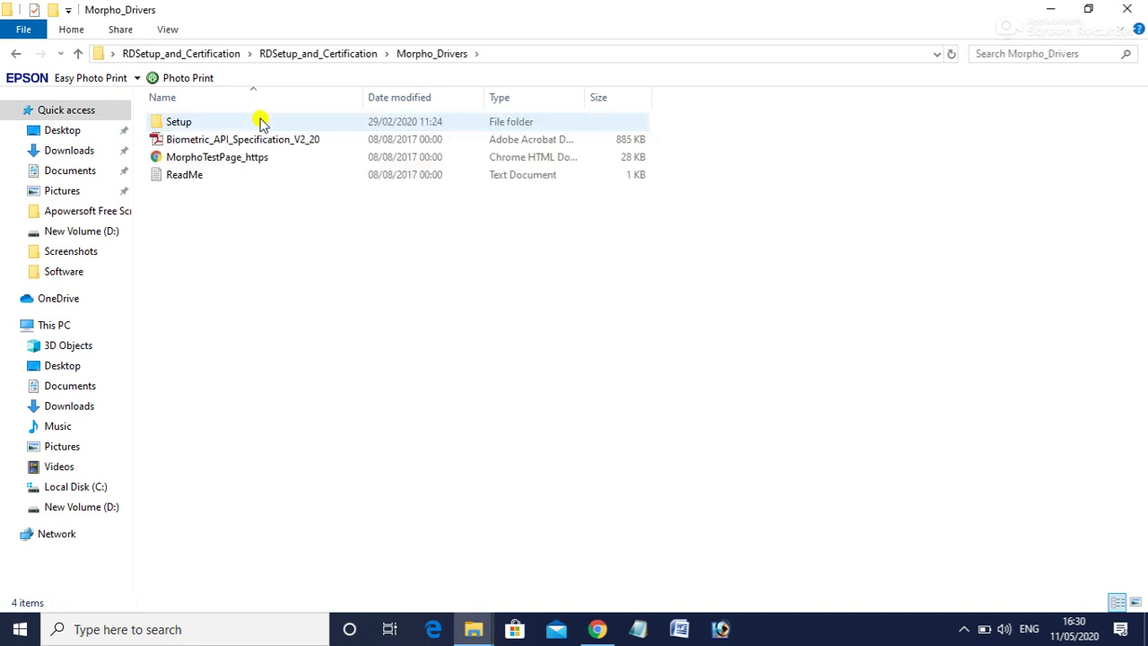
pyautogui.doubleClick(223, 121)
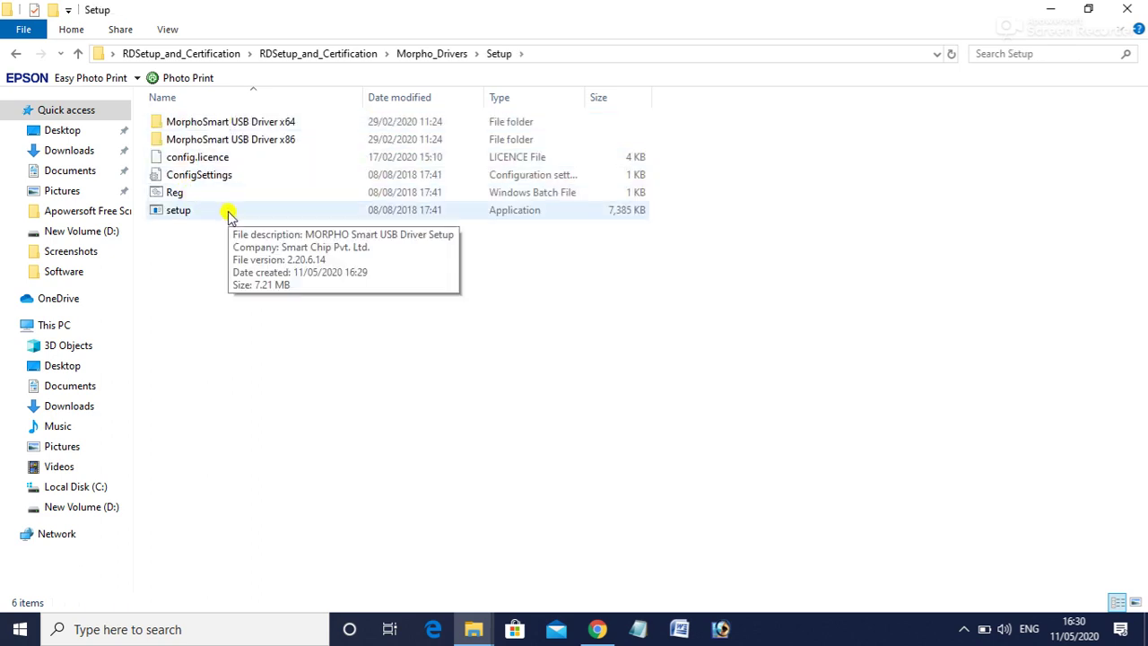
# Launch the setup application for the Morpho Smart USB driver from the Setup folder.
pyautogui.click(229, 215)
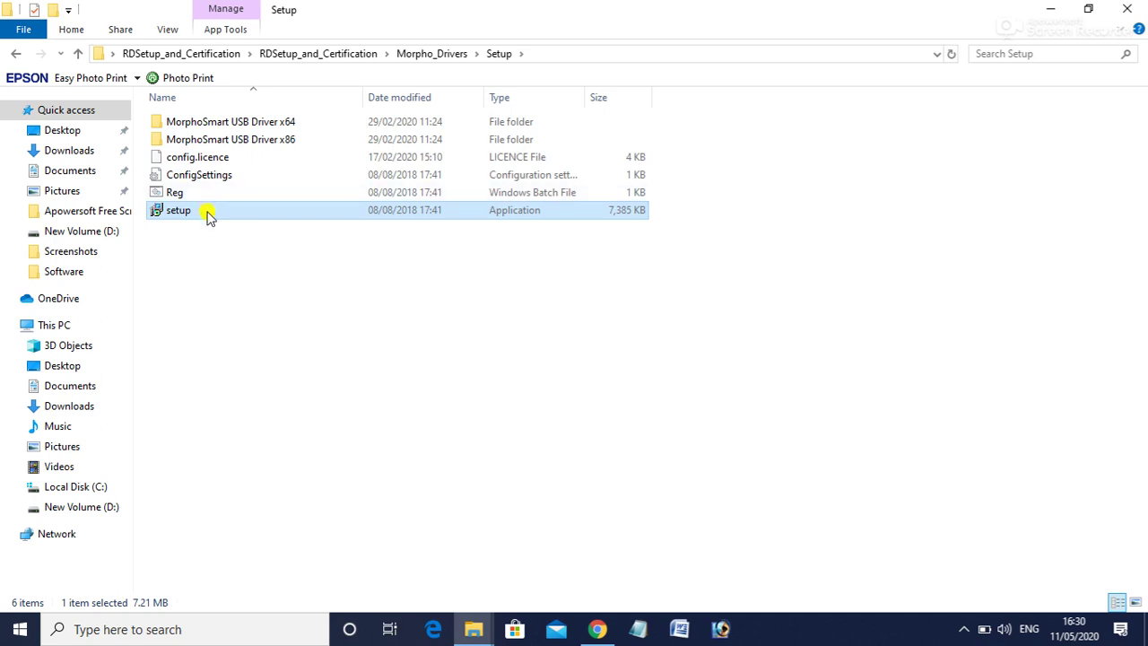
pyautogui.doubleClick(207, 216)
pyautogui.click(618, 332)
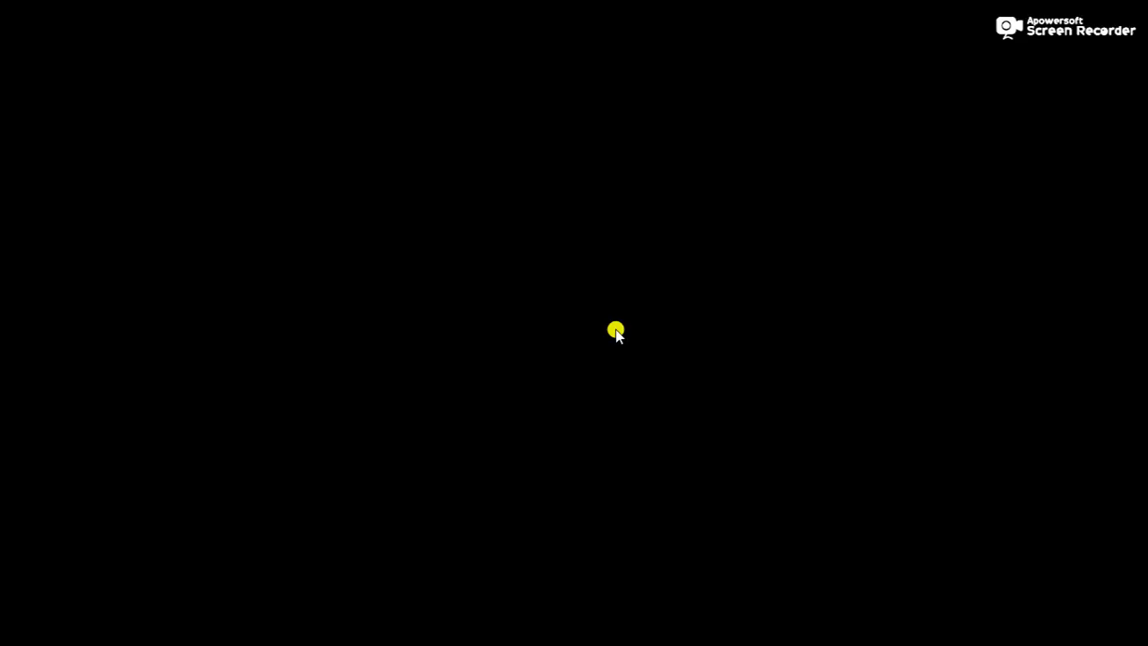
# Install the MORPHO Smart USB Driver with the wizard's default options, dismissing the firewall alert for MorphoUtility, and finish the setup.
pyautogui.click(492, 427)
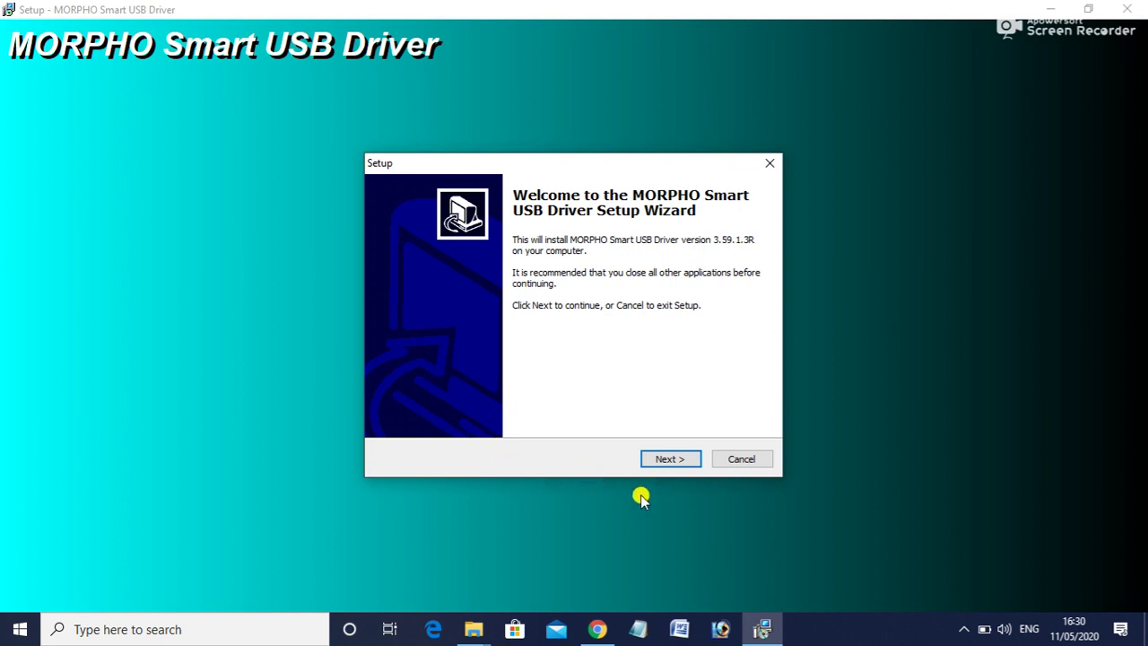
pyautogui.click(675, 458)
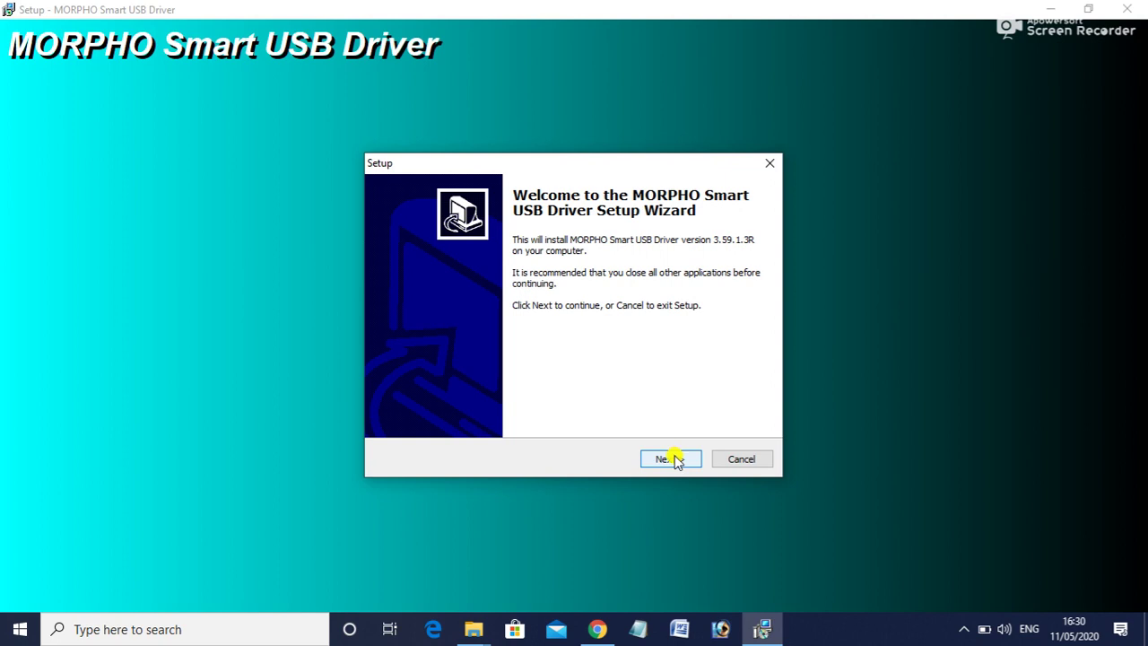
pyautogui.click(674, 458)
pyautogui.click(674, 459)
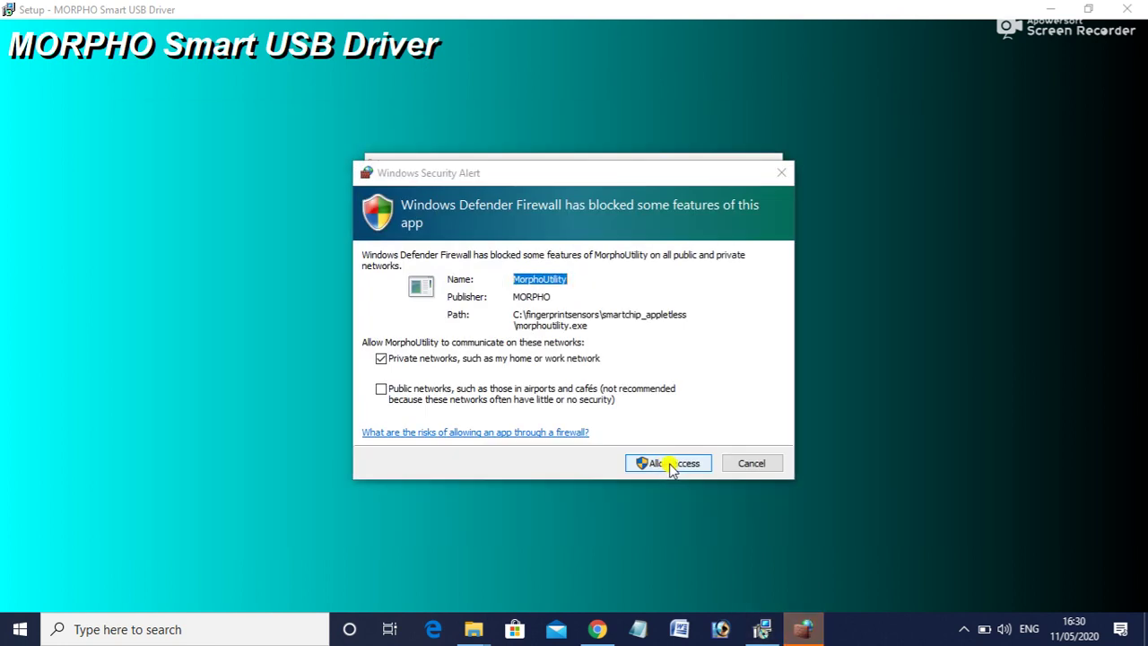
pyautogui.click(670, 466)
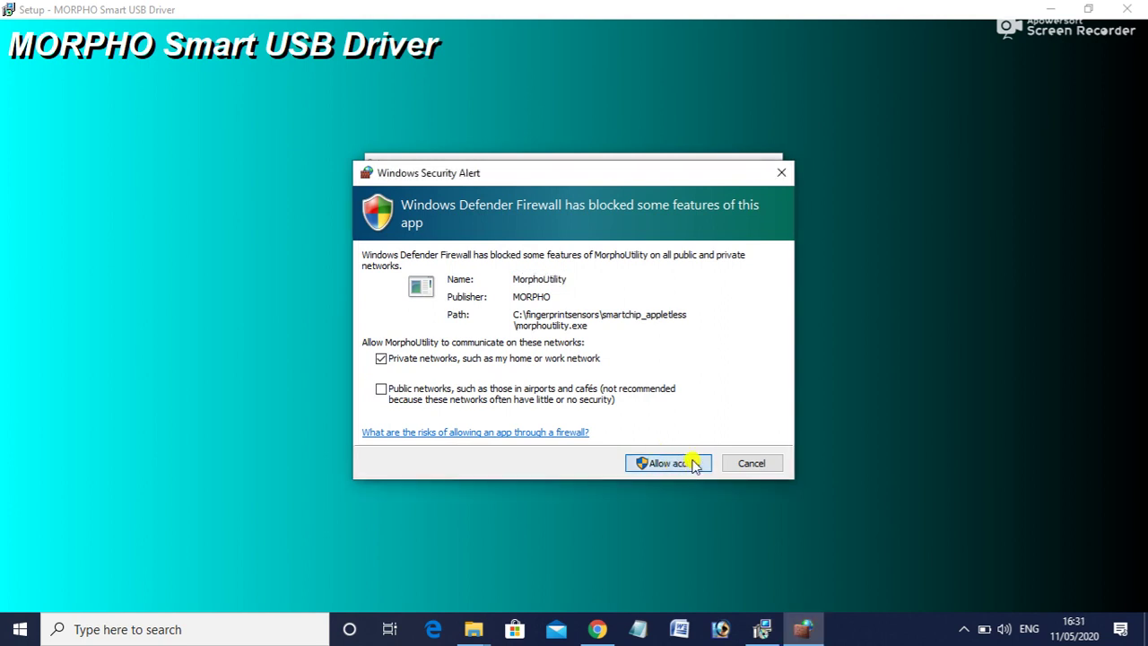
pyautogui.click(753, 464)
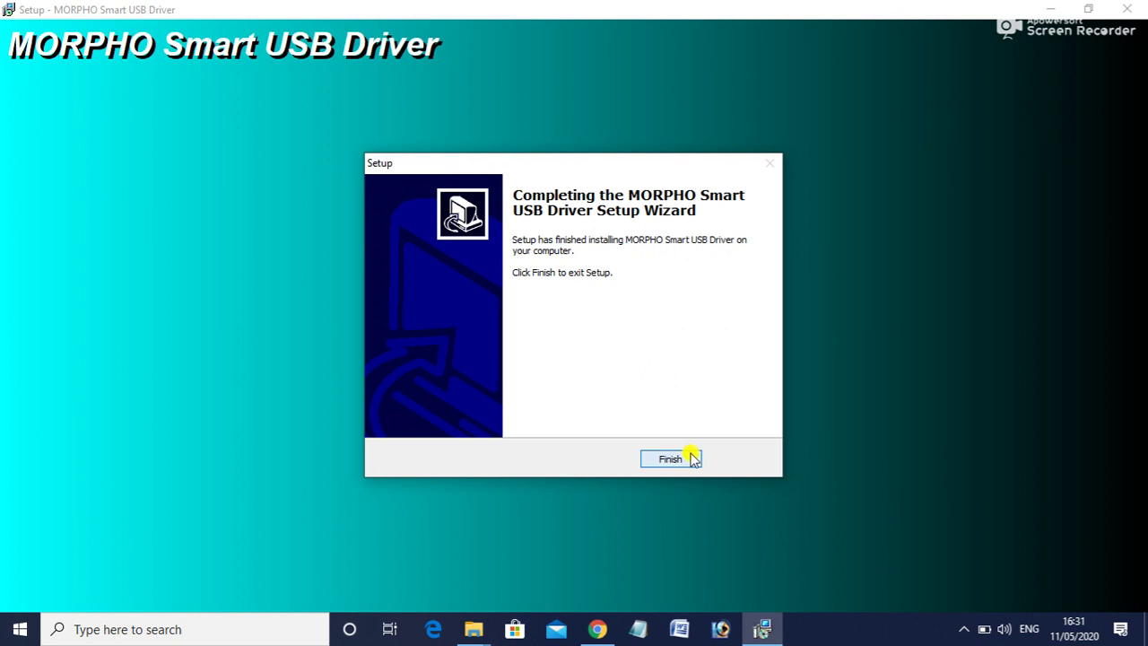
pyautogui.click(671, 458)
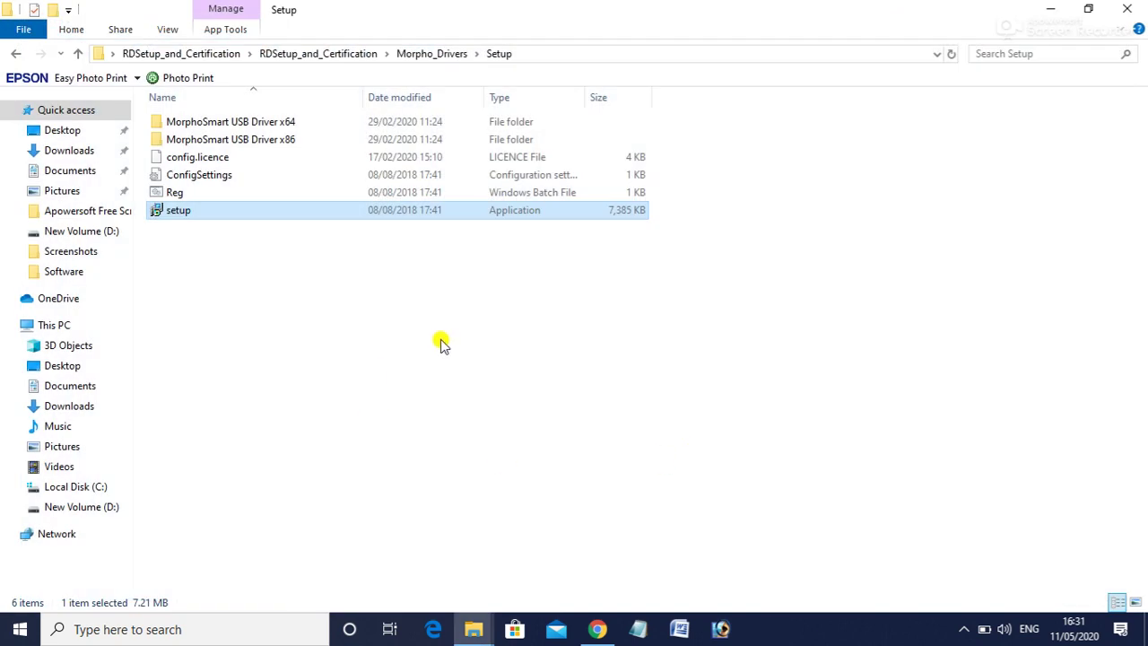
pyautogui.click(406, 292)
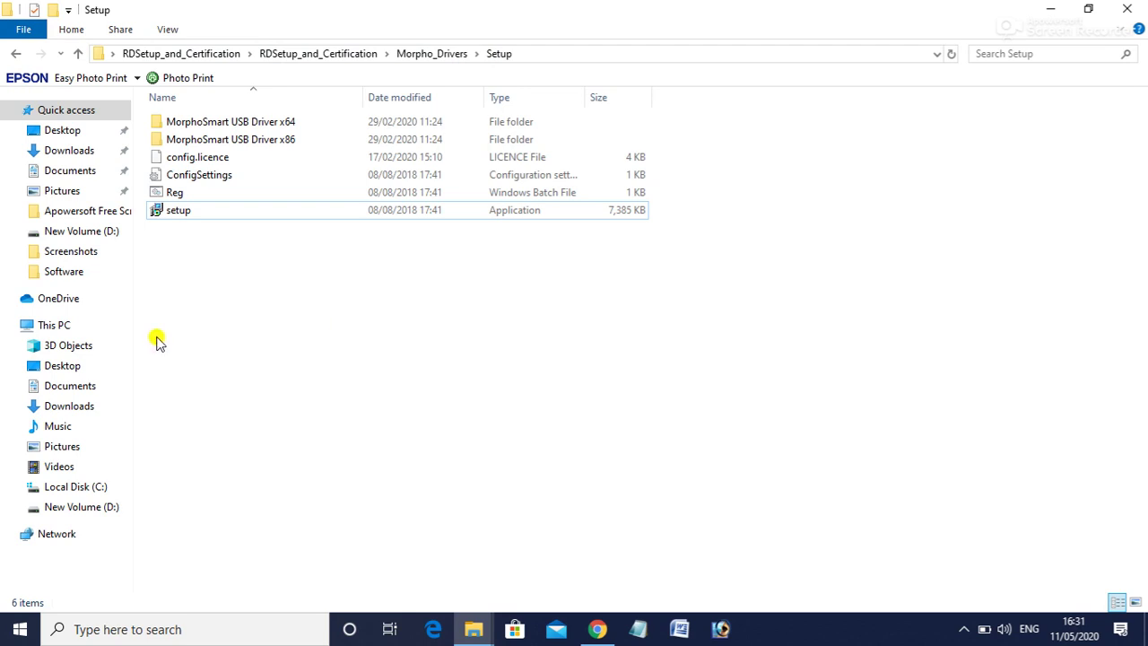
# Check in Device Manager whether the Morpho device is listed under Universal Serial Bus controllers, and return to a refreshed desktop.
pyautogui.click(1052, 9)
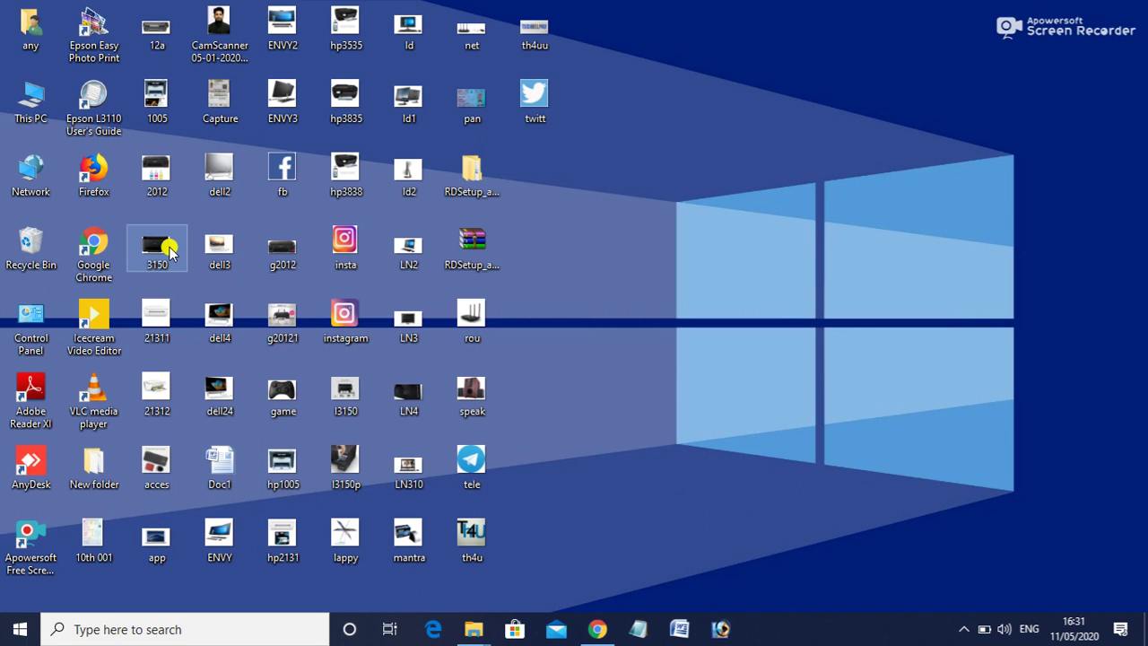
pyautogui.rightClick(31, 105)
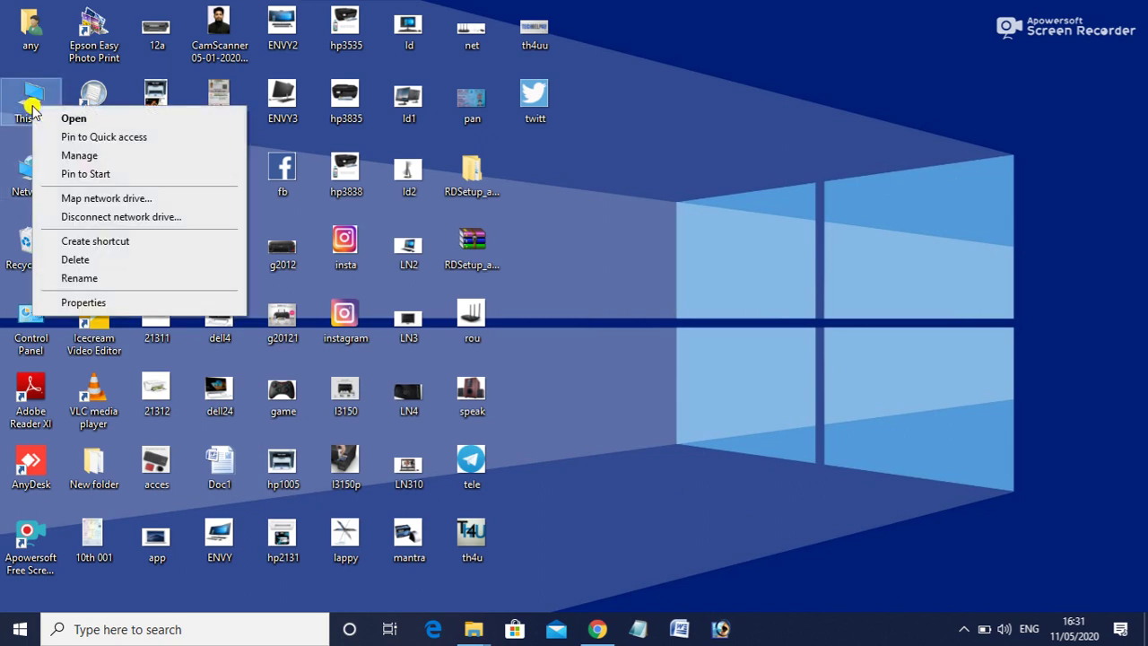
pyautogui.click(90, 156)
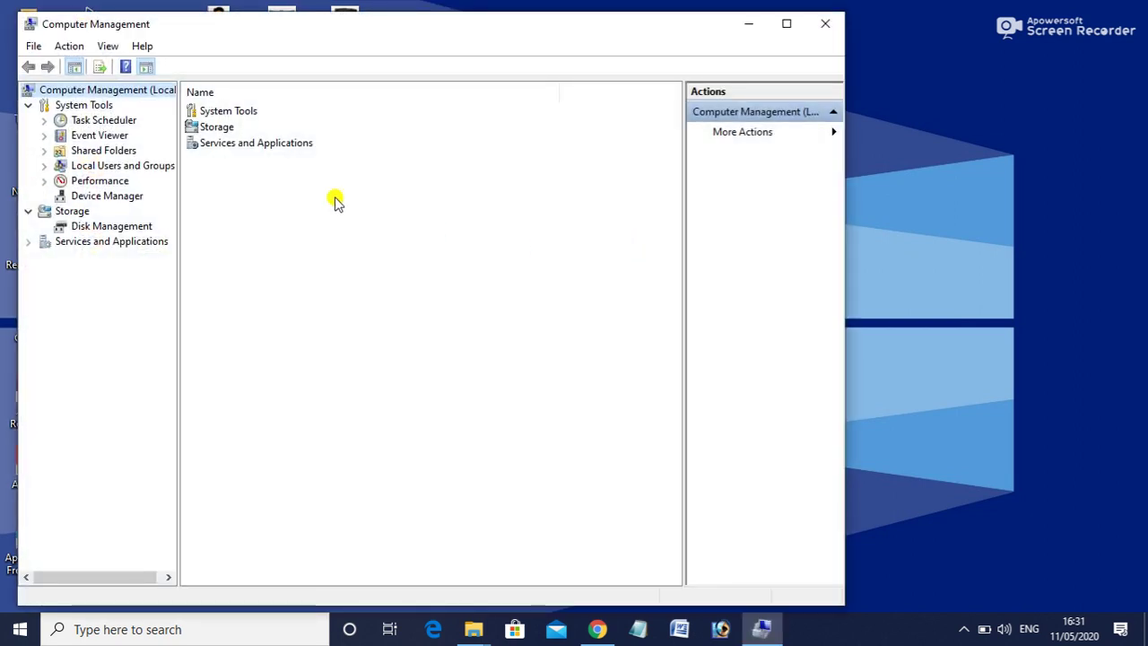
pyautogui.click(128, 198)
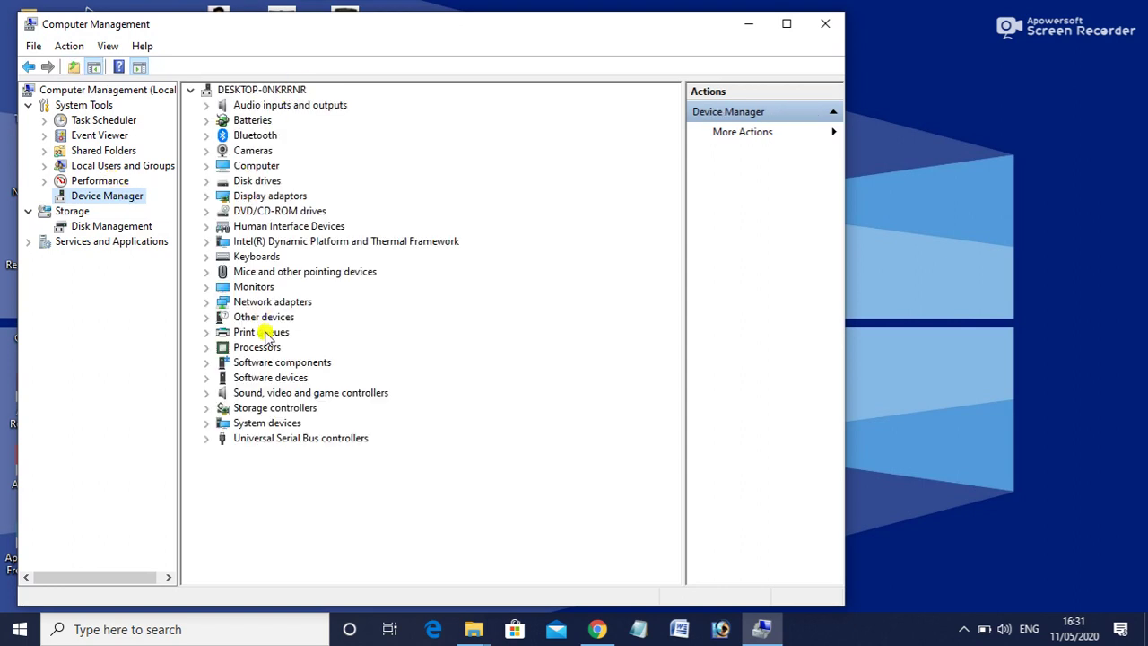
pyautogui.click(208, 438)
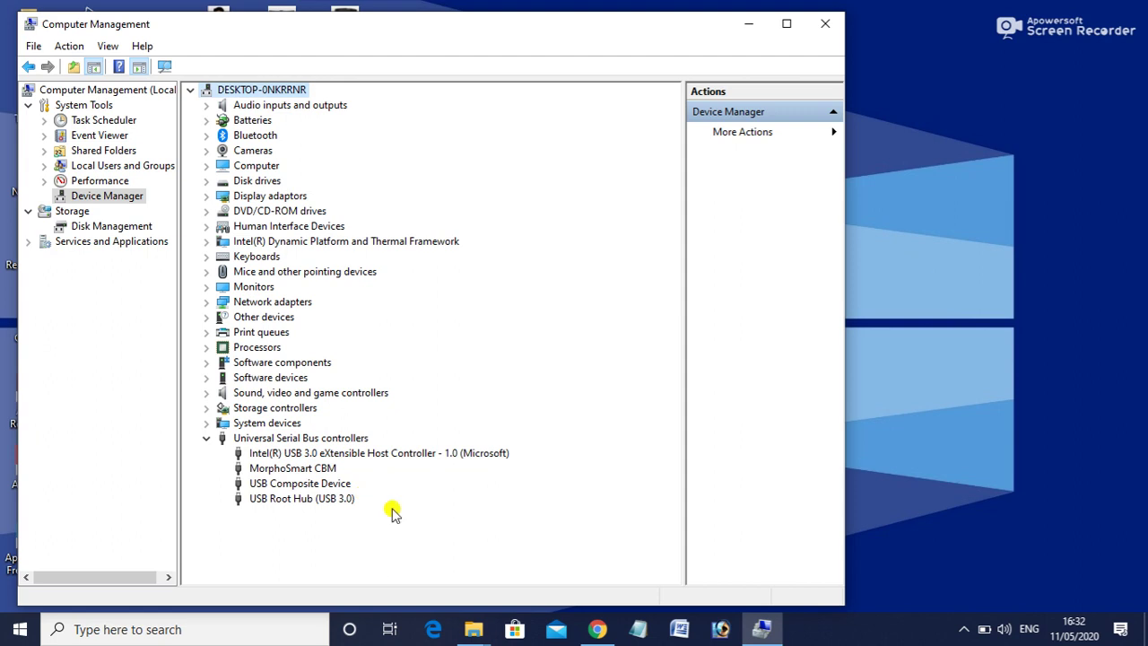
pyautogui.click(823, 31)
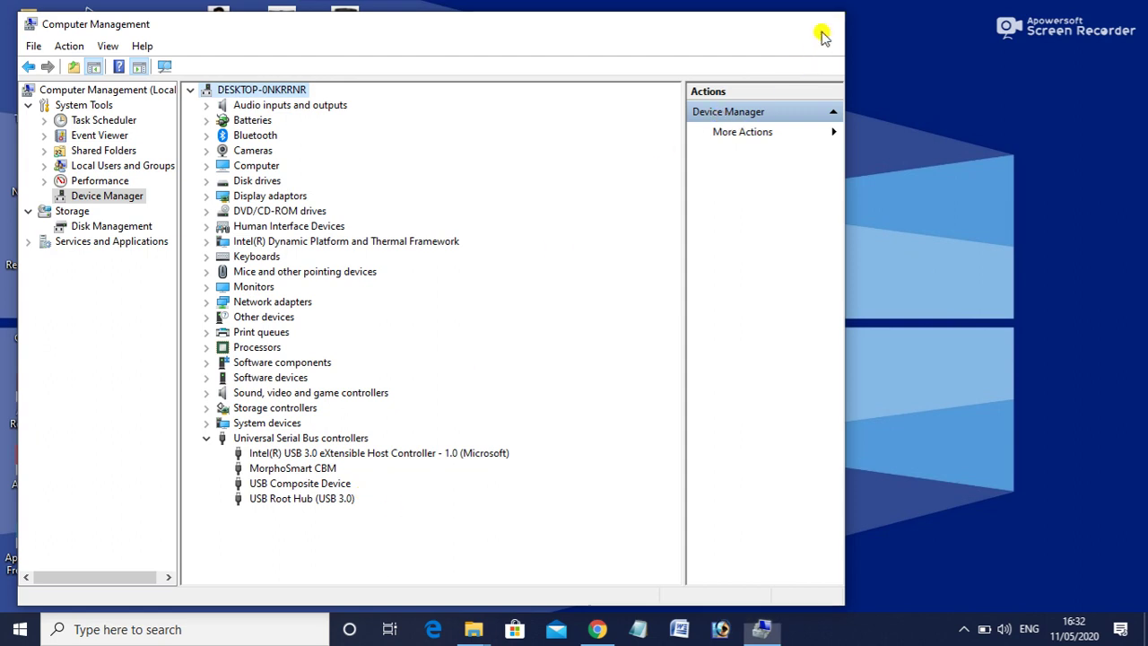
pyautogui.rightClick(610, 184)
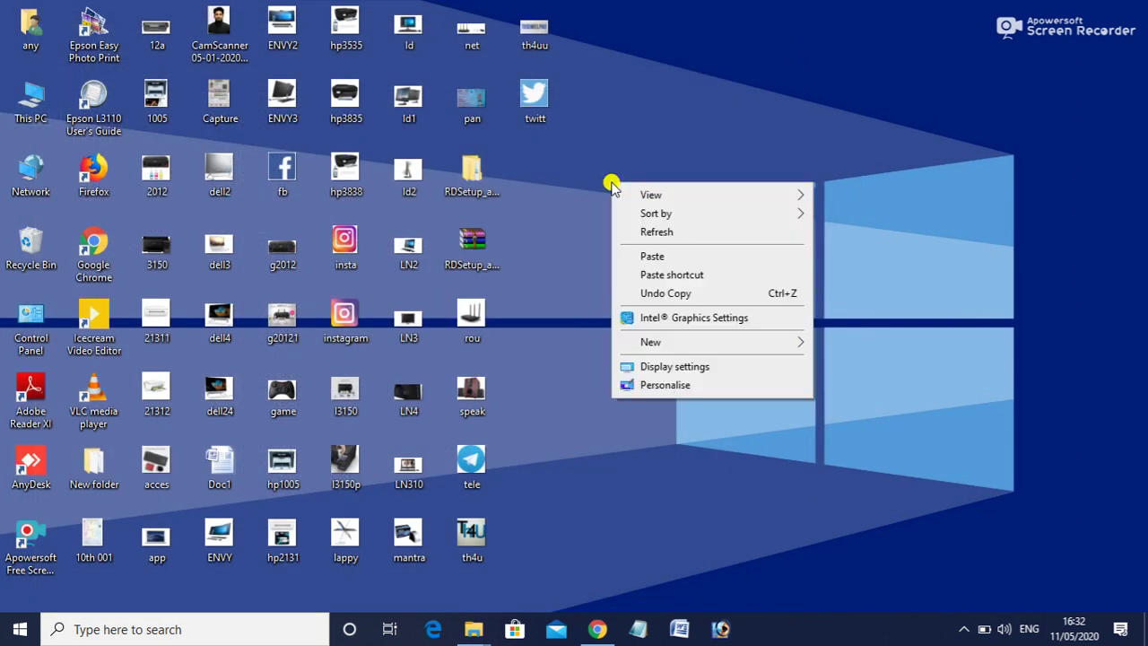
pyautogui.click(637, 230)
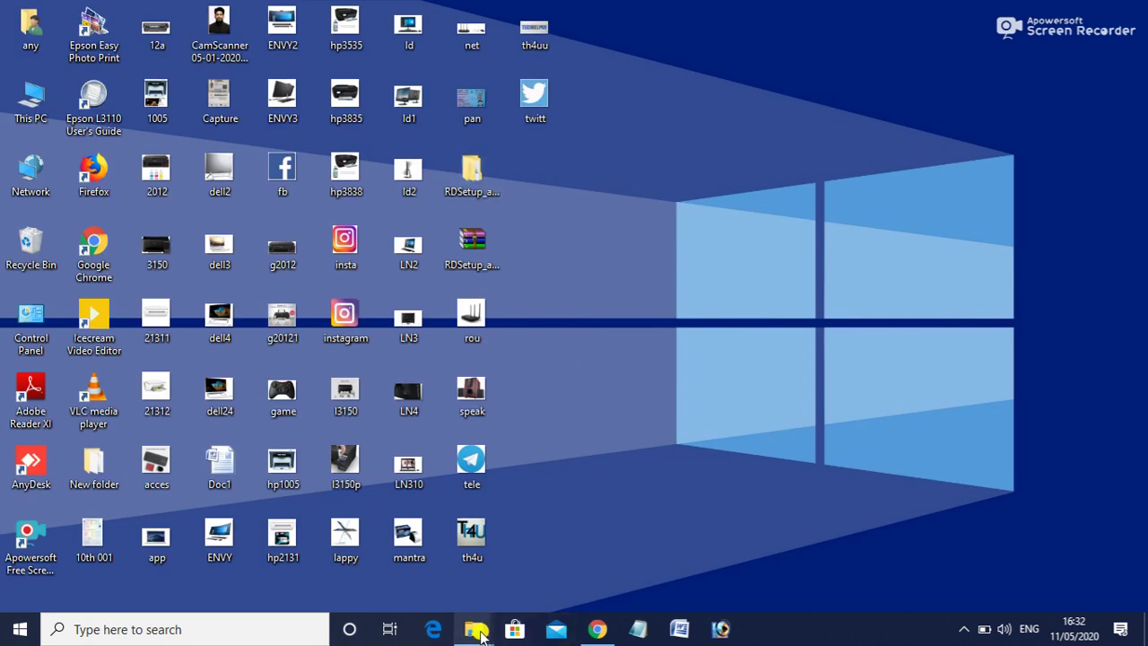
# Go to the Morpho_RD folder in RDSetup_and_Certification and run the MorphoRdServiceL0SoftUpdater installer, accepting the security warning.
pyautogui.moveTo(480, 633)
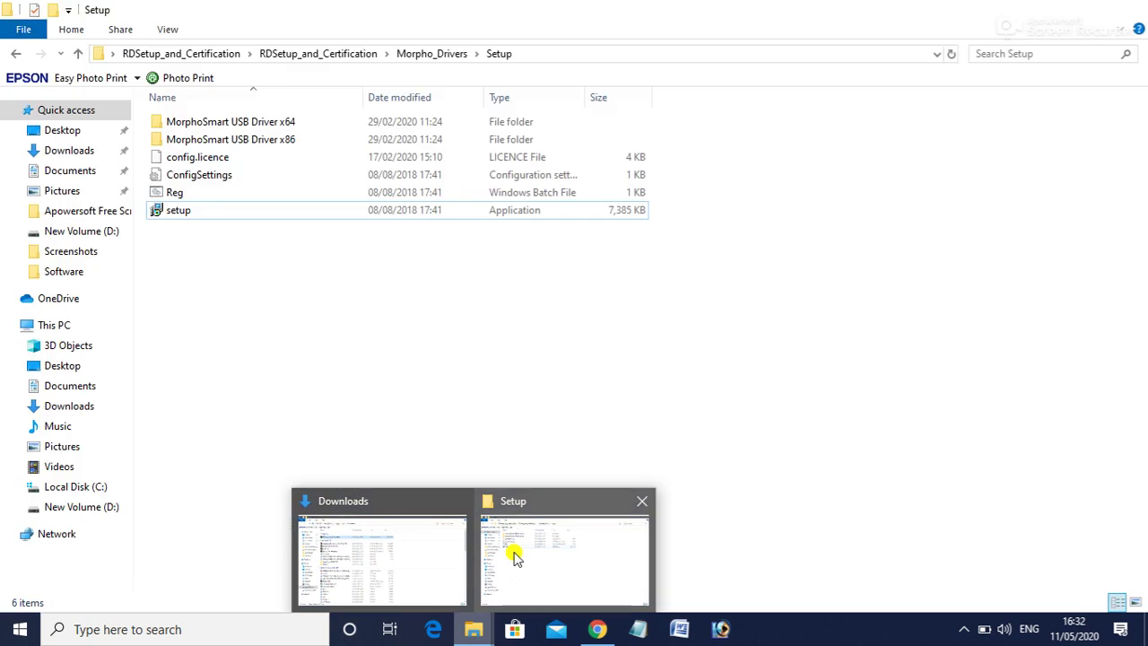
pyautogui.click(514, 551)
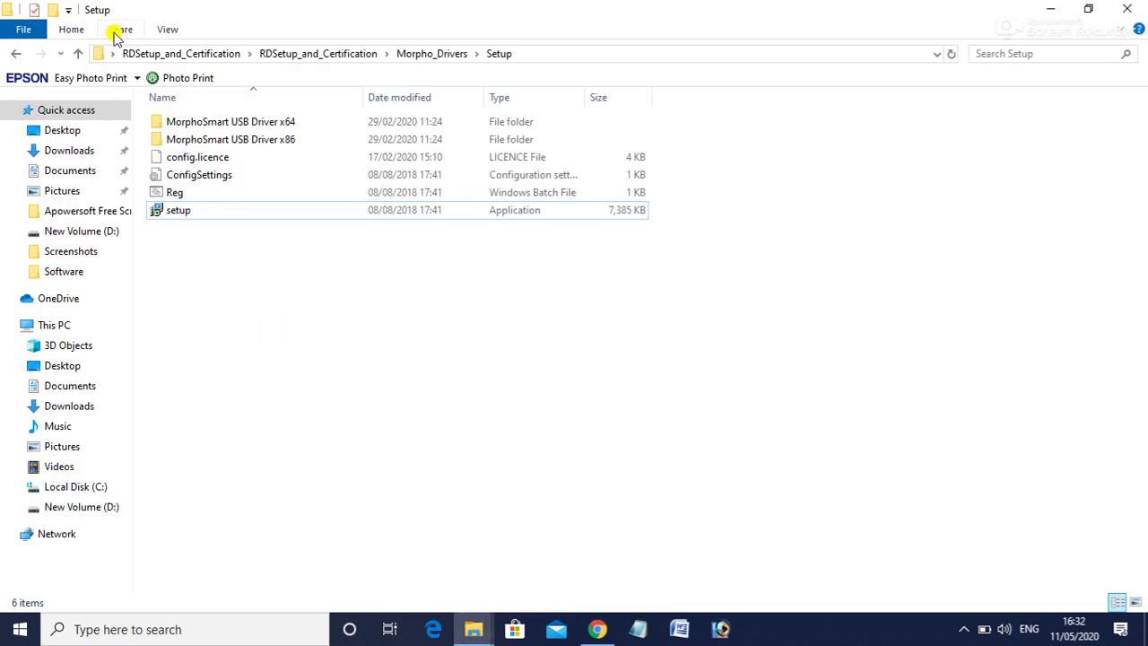
pyautogui.click(20, 55)
pyautogui.click(20, 56)
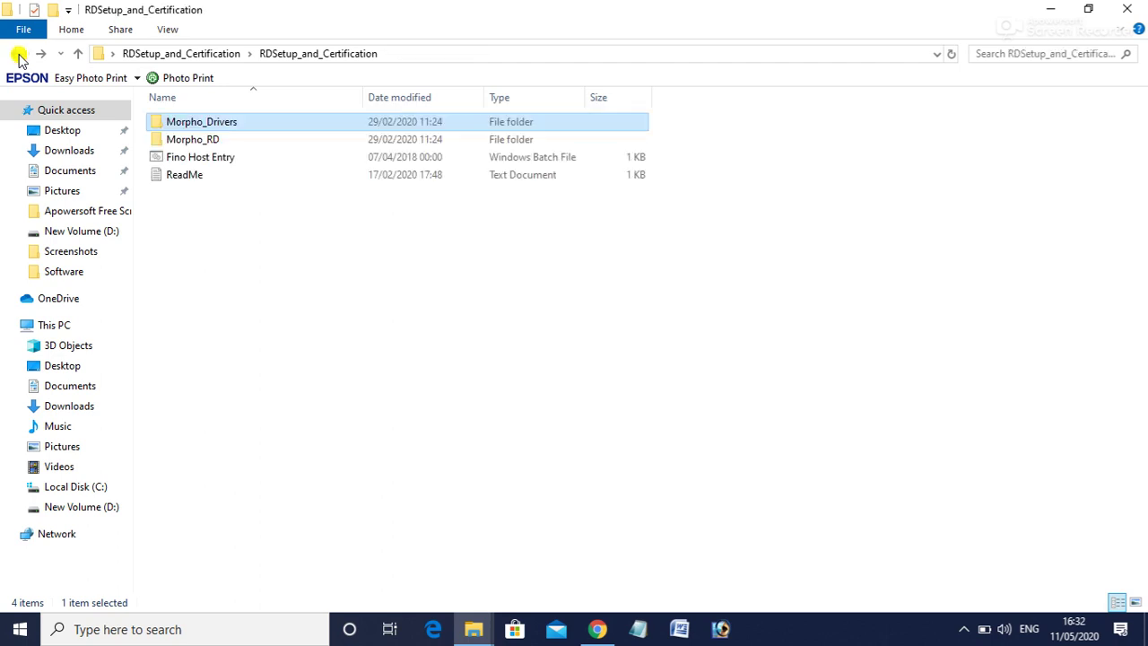
pyautogui.click(238, 141)
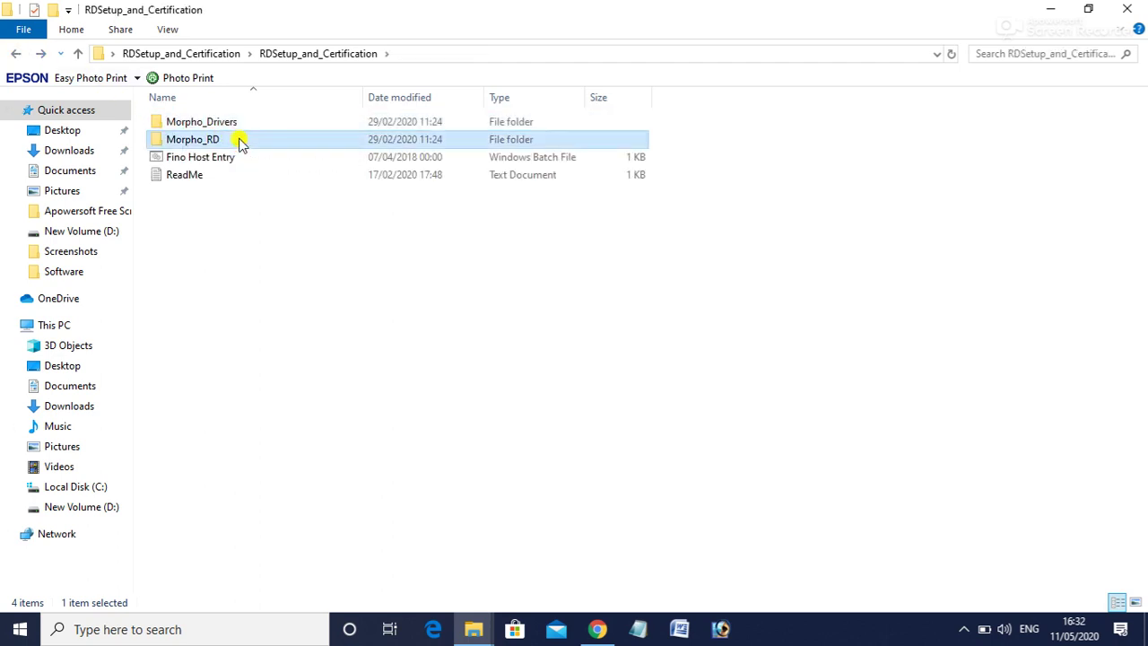
pyautogui.doubleClick(226, 142)
pyautogui.doubleClick(267, 127)
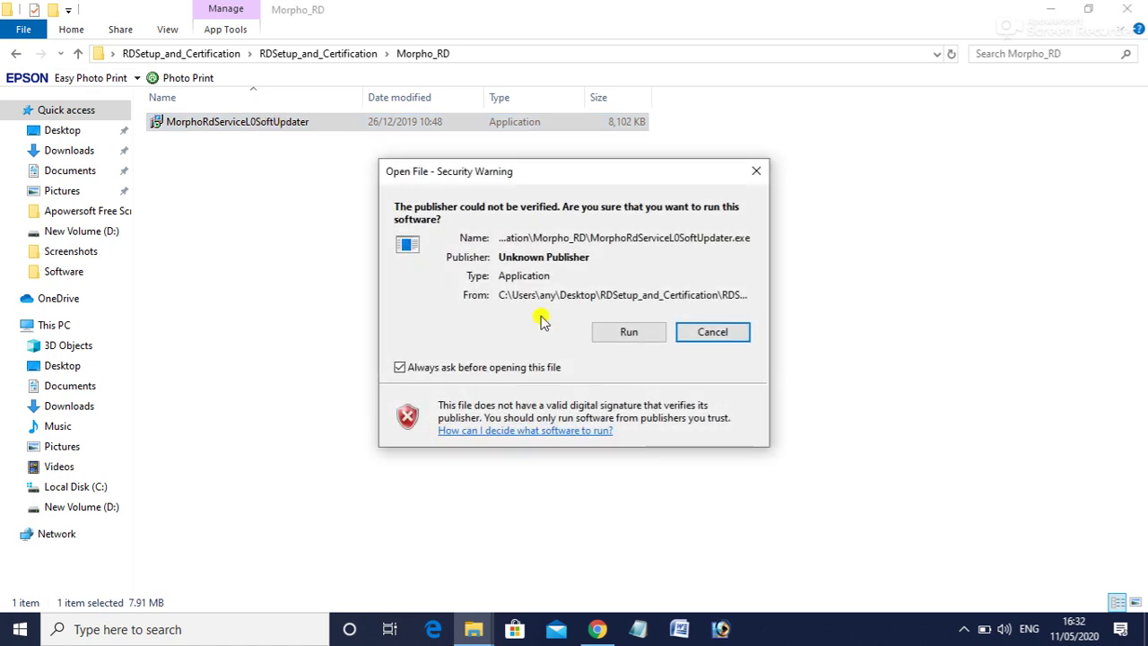
pyautogui.click(626, 332)
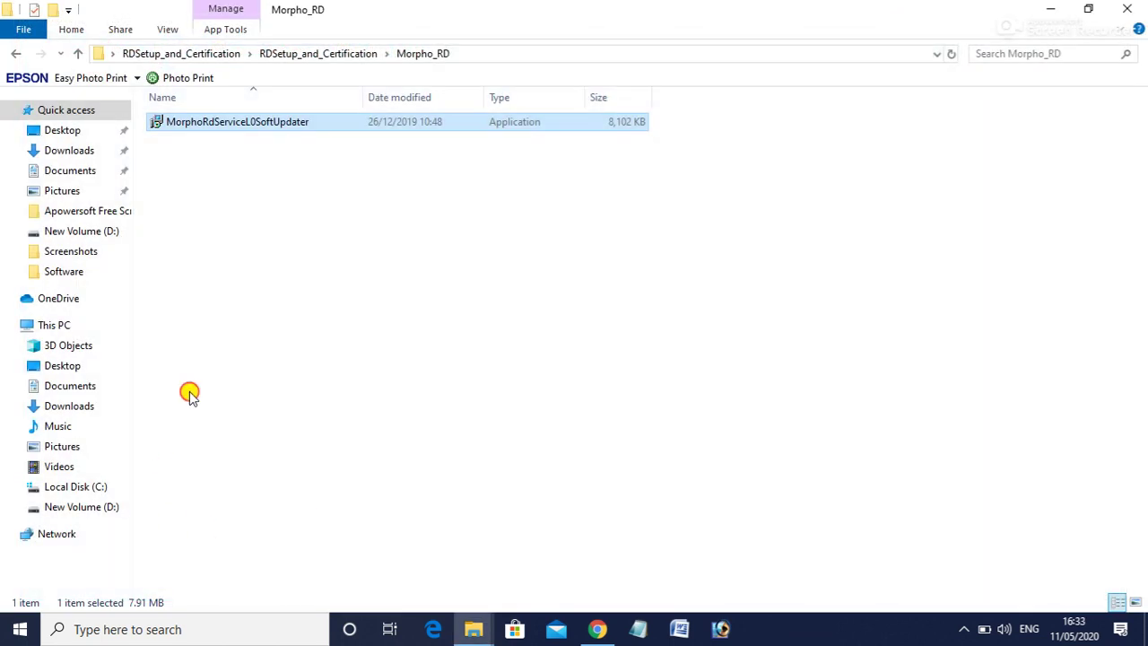
pyautogui.click(191, 394)
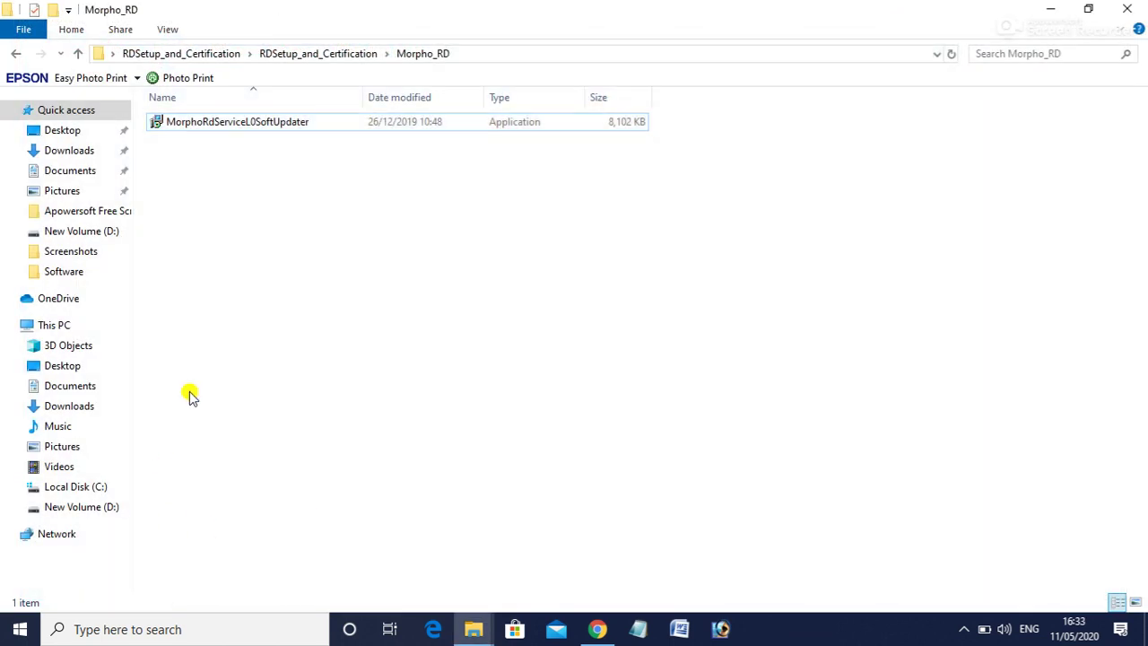
# Run the Fino Host Entry batch file from the RDSetup_and_Certification folder, accepting the security warning.
pyautogui.click(79, 54)
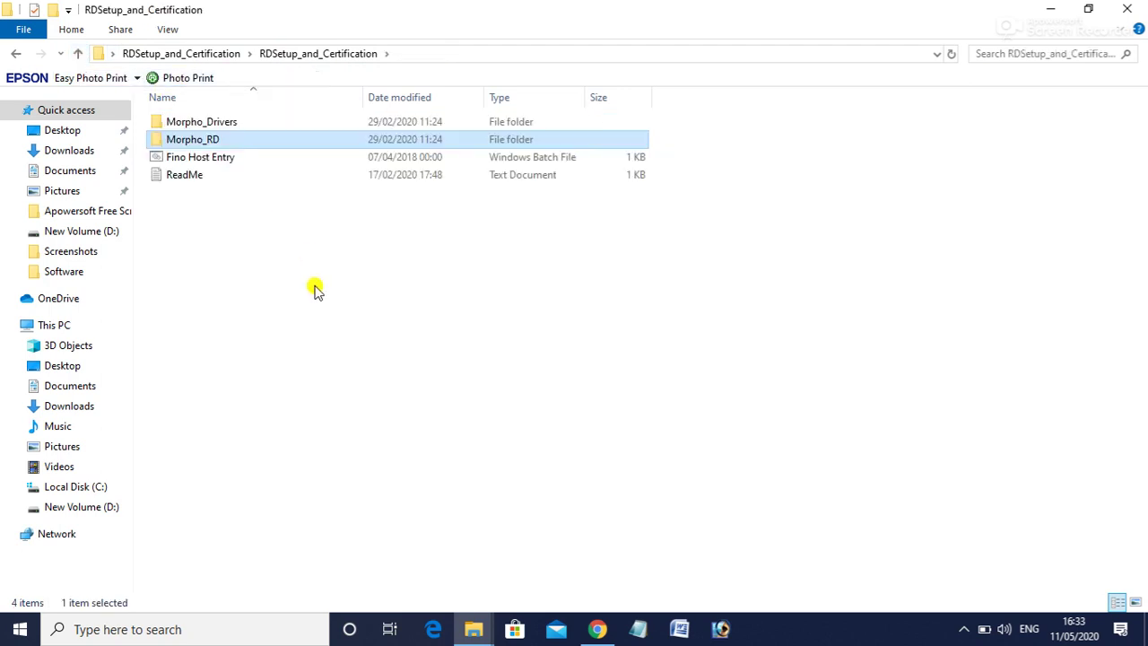
pyautogui.click(205, 160)
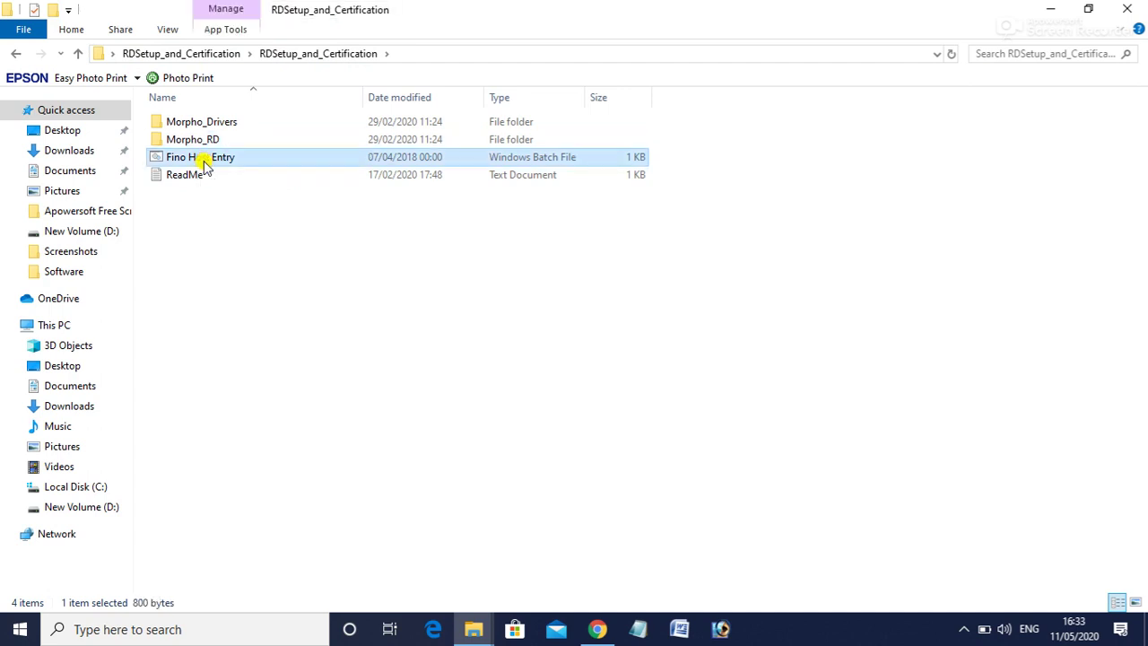
pyautogui.doubleClick(256, 159)
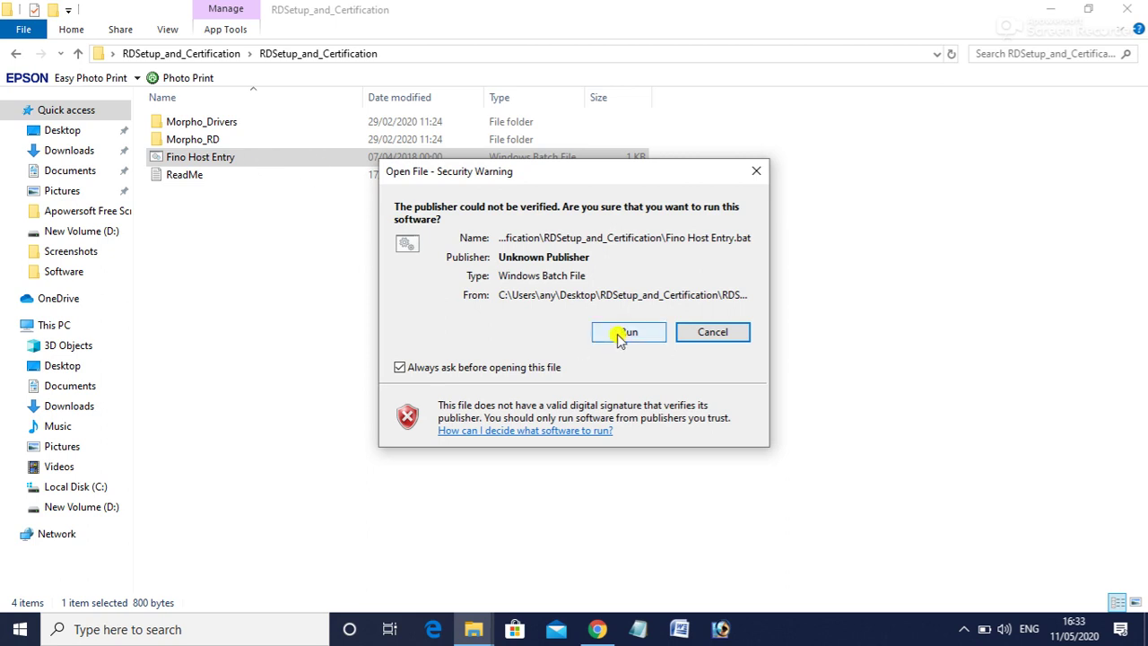
pyautogui.click(619, 333)
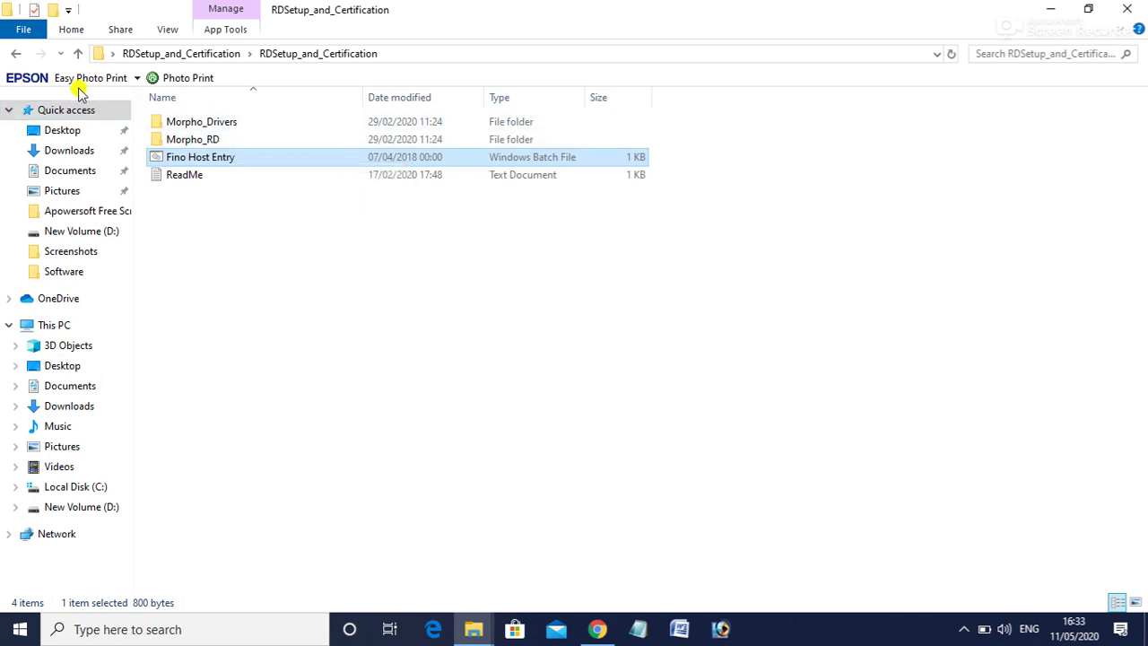
# Run the Reg batch file from the Setup folder inside Morpho_Drivers, accepting the security warning.
pyautogui.click(202, 126)
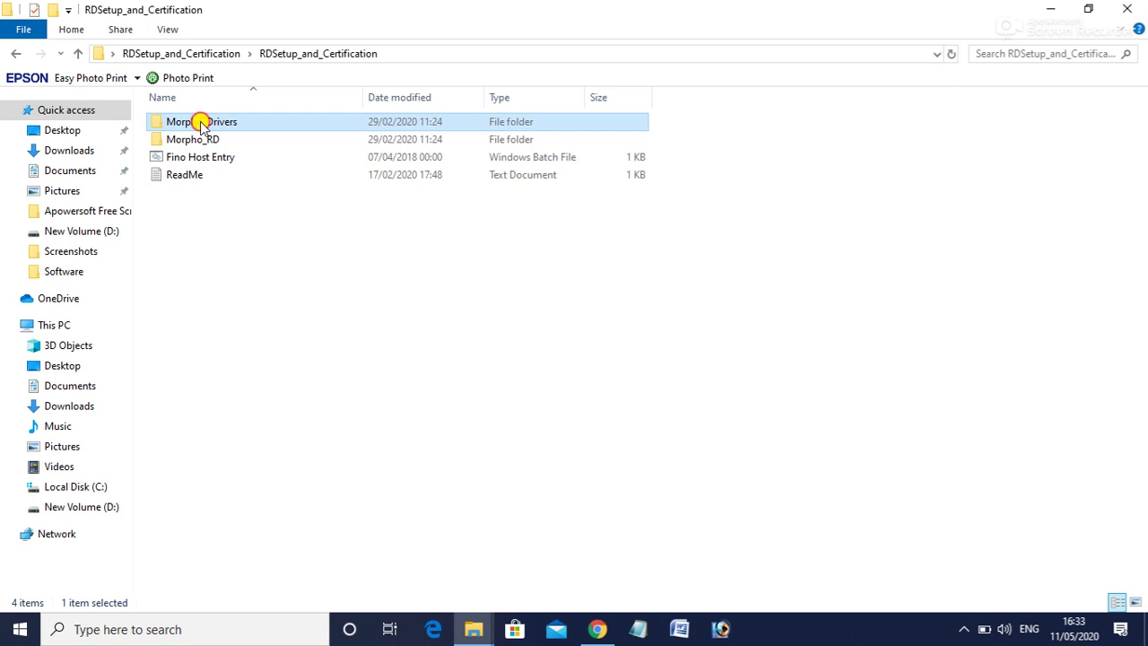
pyautogui.doubleClick(201, 123)
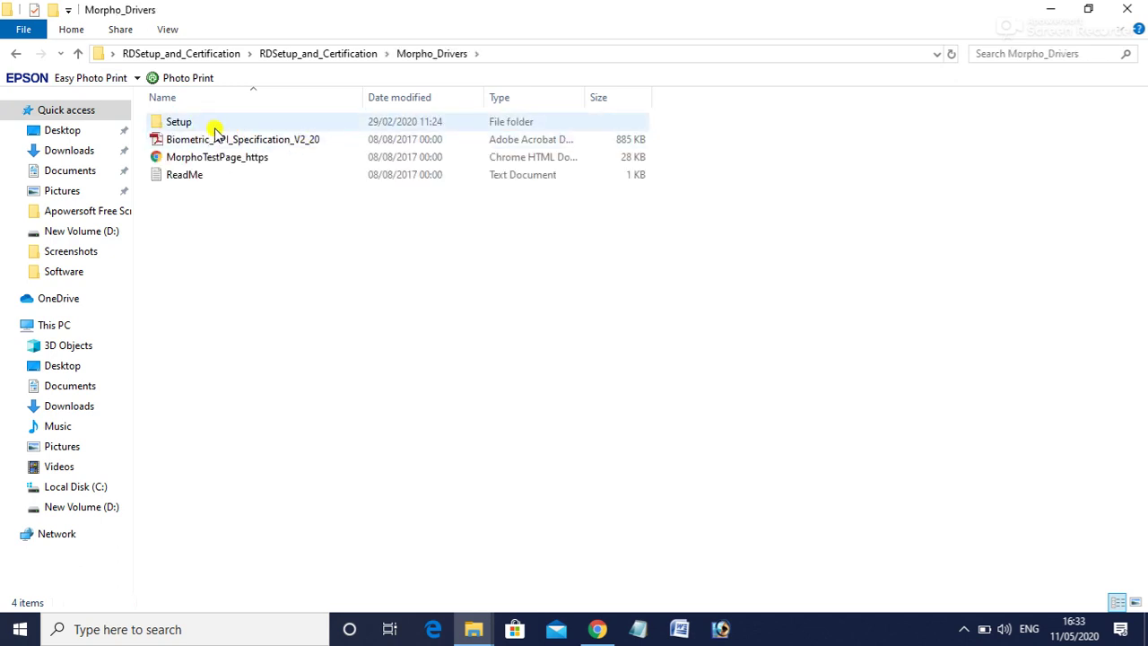
pyautogui.click(207, 125)
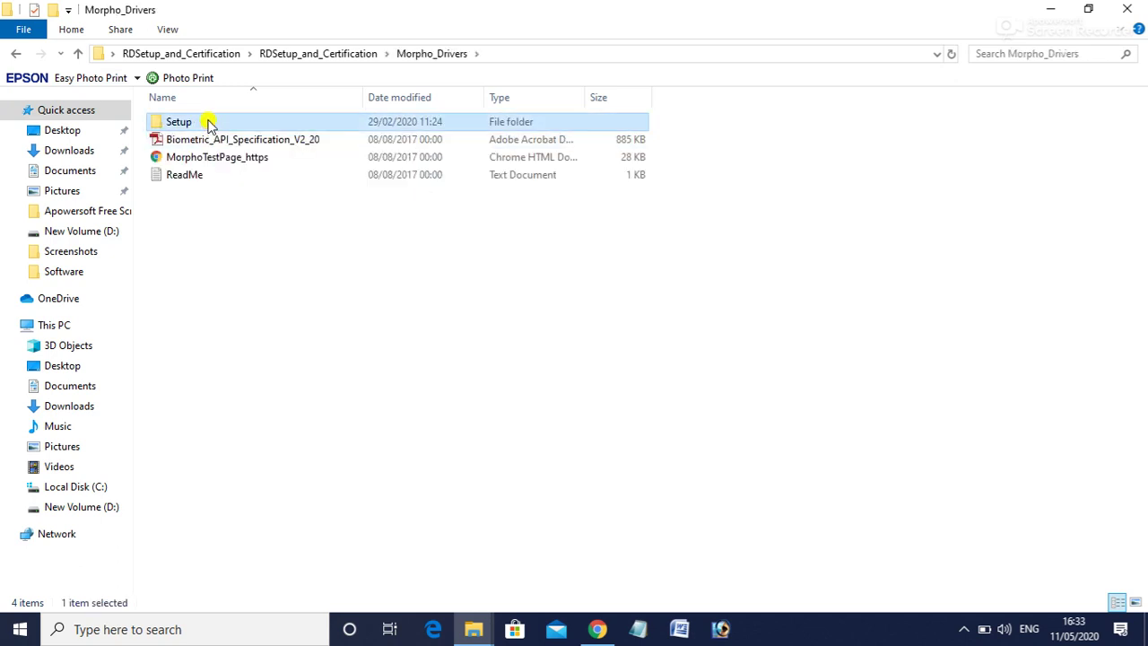
pyautogui.doubleClick(207, 124)
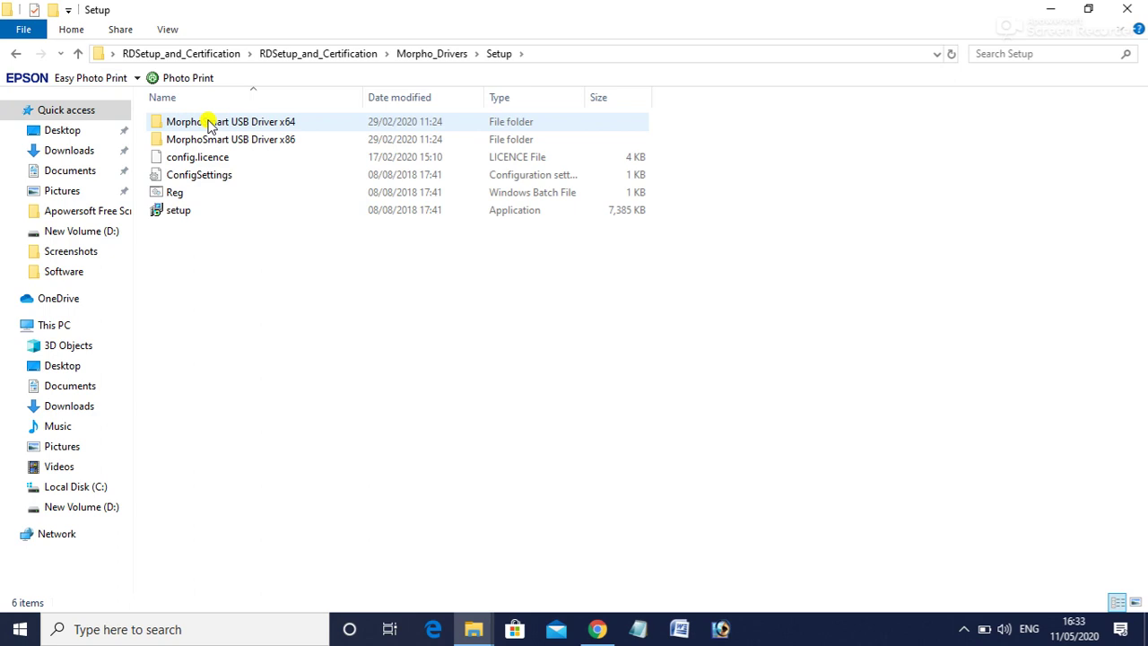
pyautogui.click(219, 182)
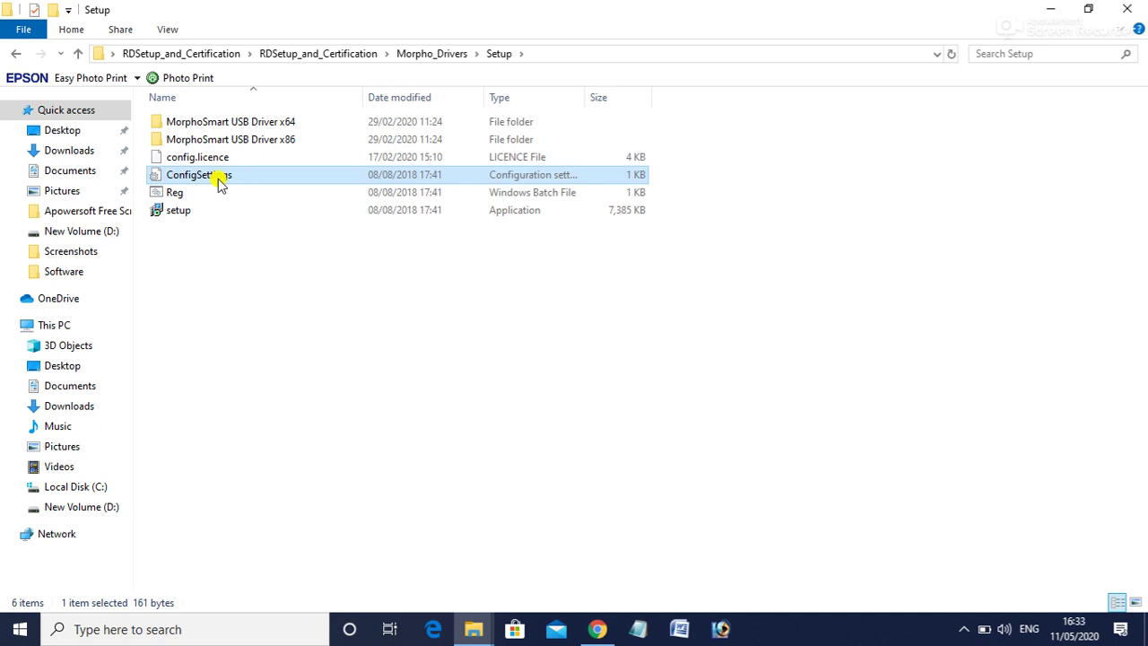
pyautogui.click(181, 197)
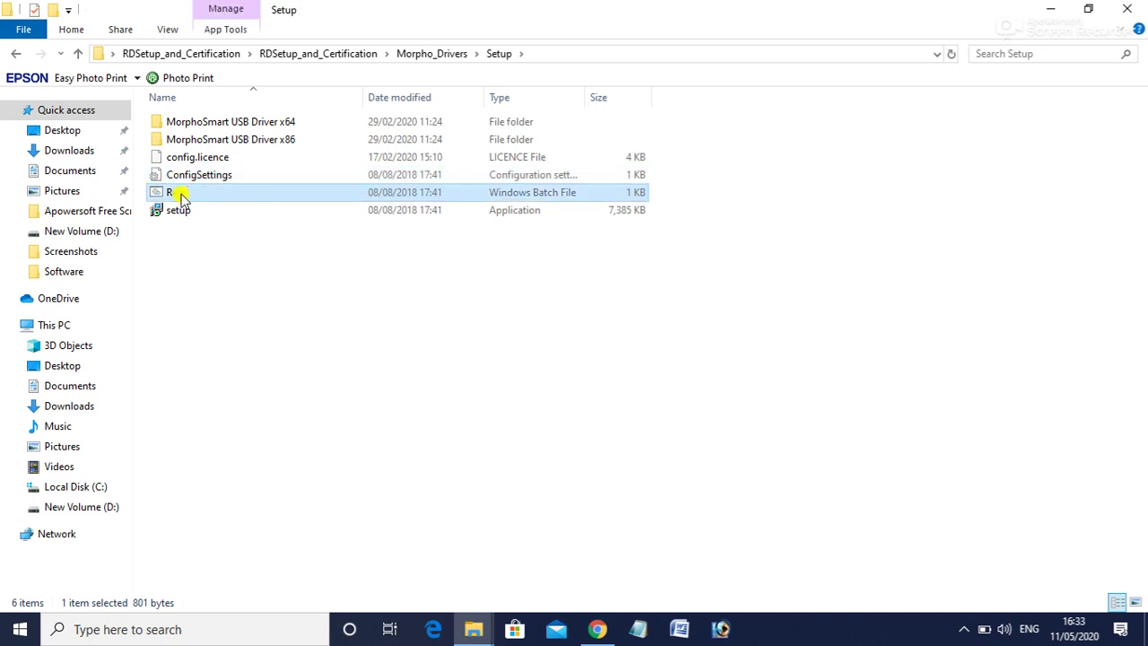
pyautogui.doubleClick(218, 195)
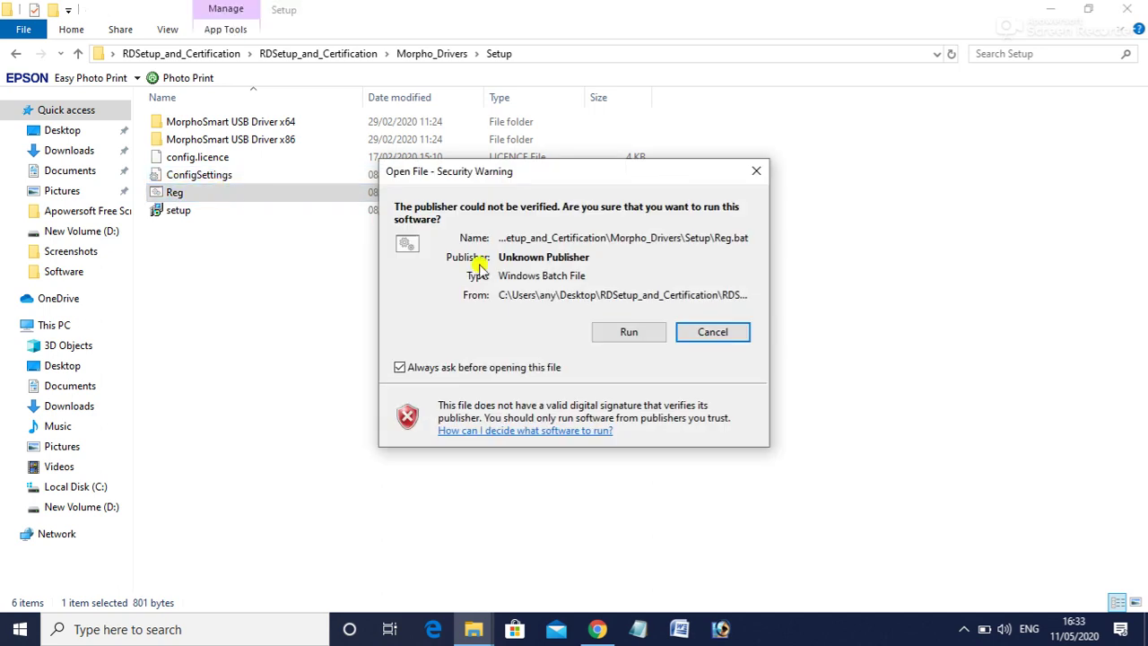
pyautogui.click(632, 332)
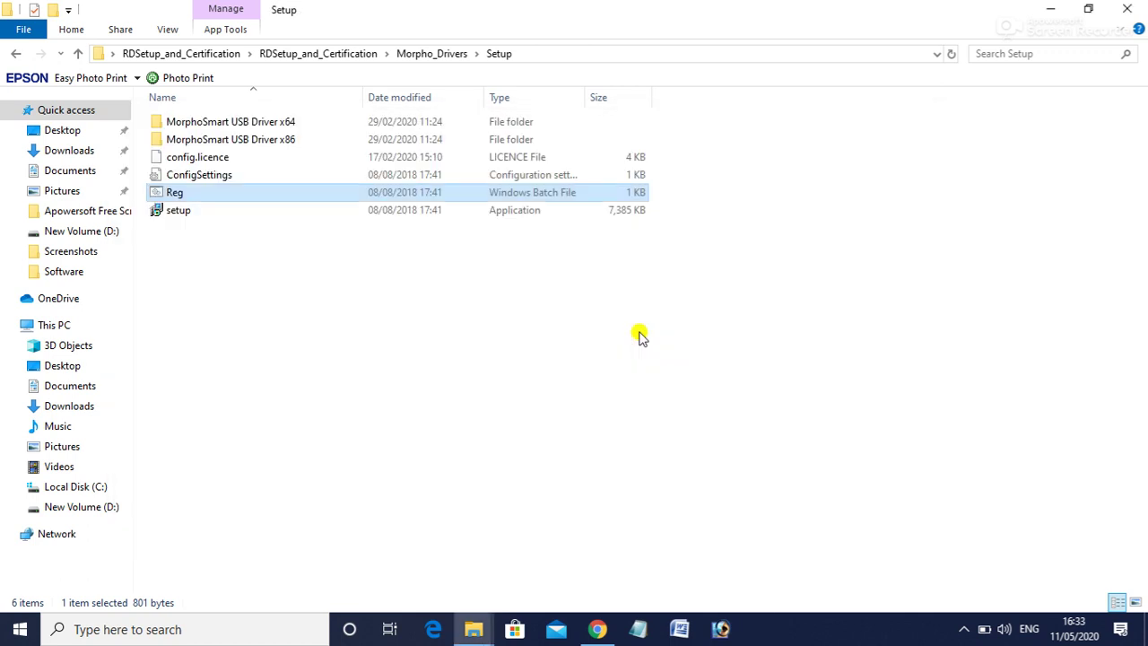
# Copy the config.licence file from the Morpho_Drivers Setup folder and go to Local Disk (C:).
pyautogui.click(221, 161)
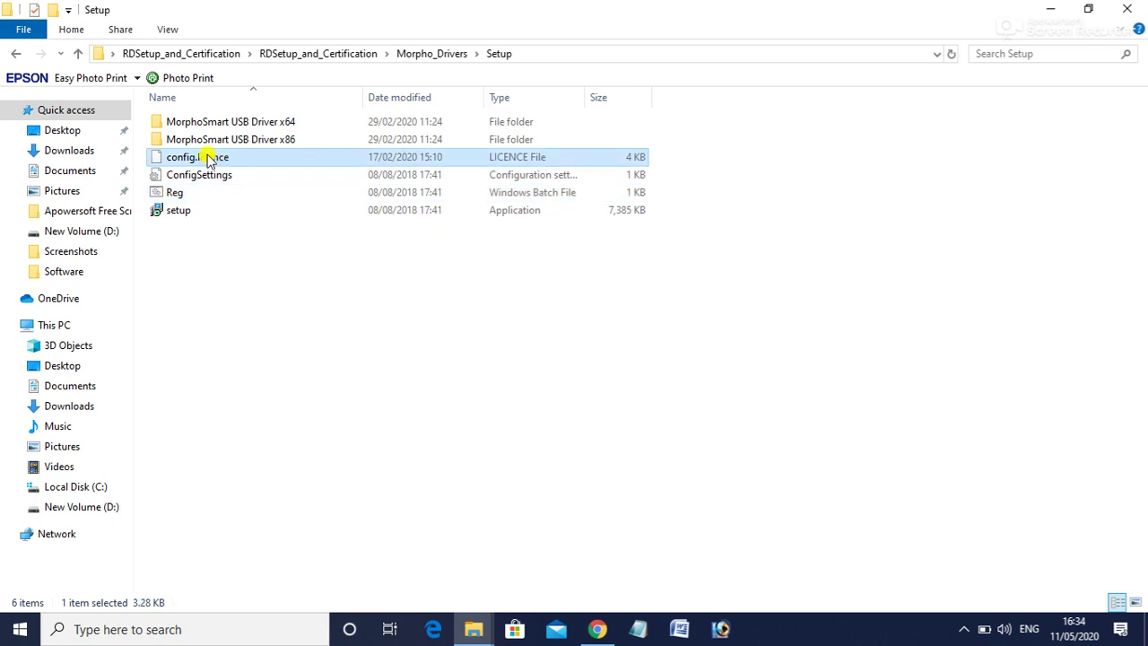
pyautogui.click(208, 159)
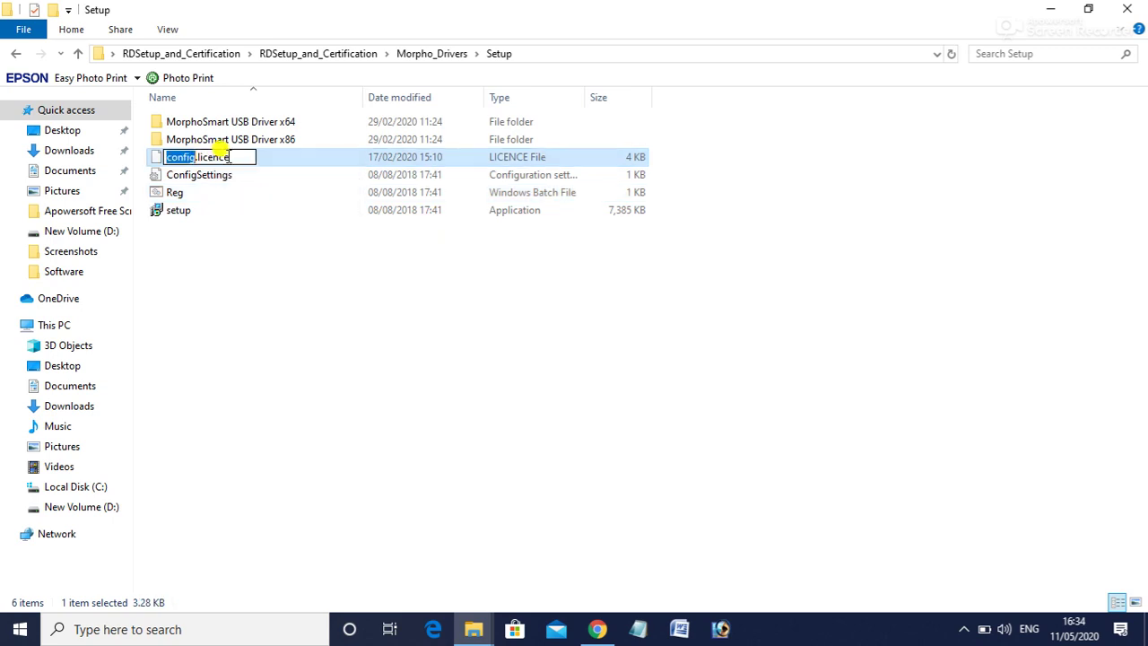
pyautogui.click(278, 159)
pyautogui.rightClick(271, 159)
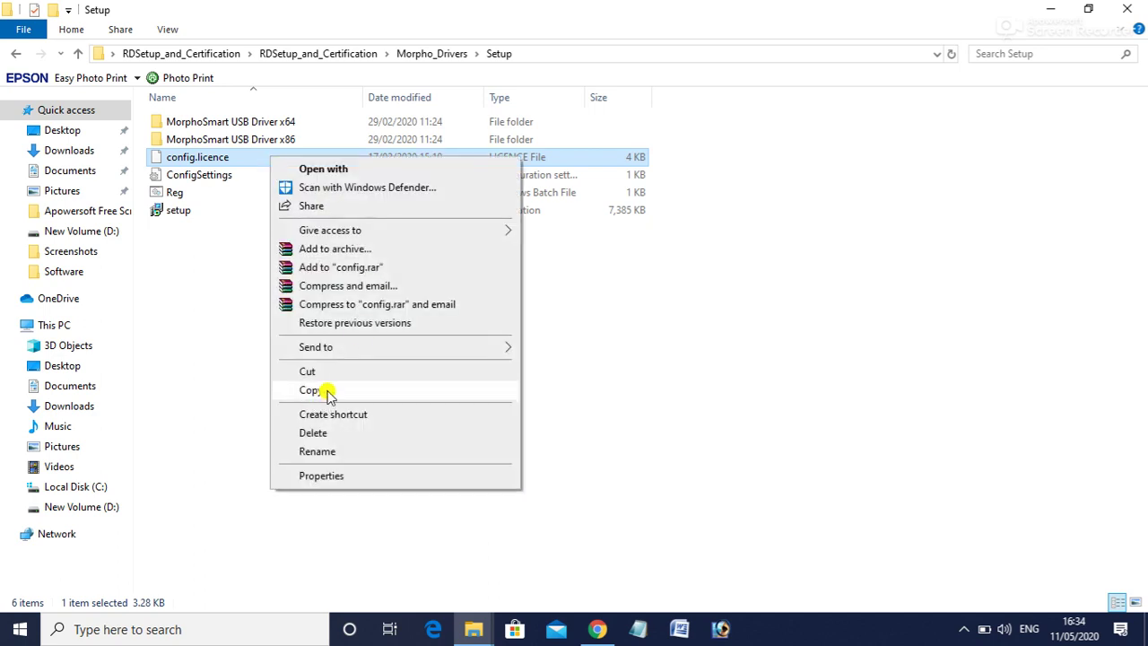
pyautogui.click(337, 391)
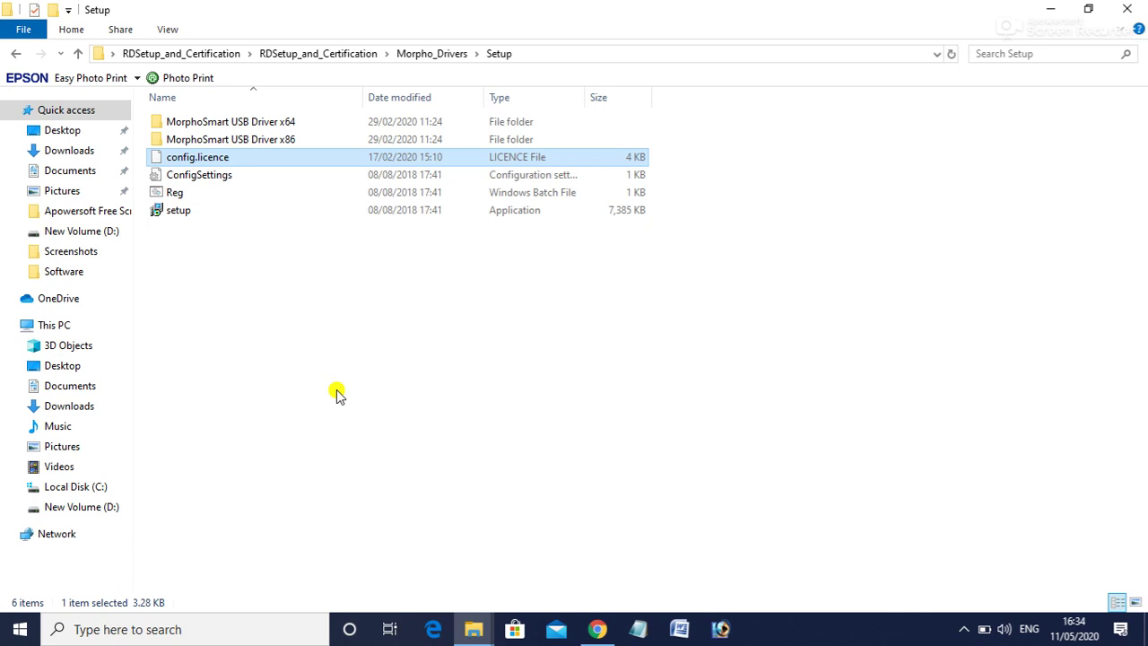
pyautogui.rightClick(270, 162)
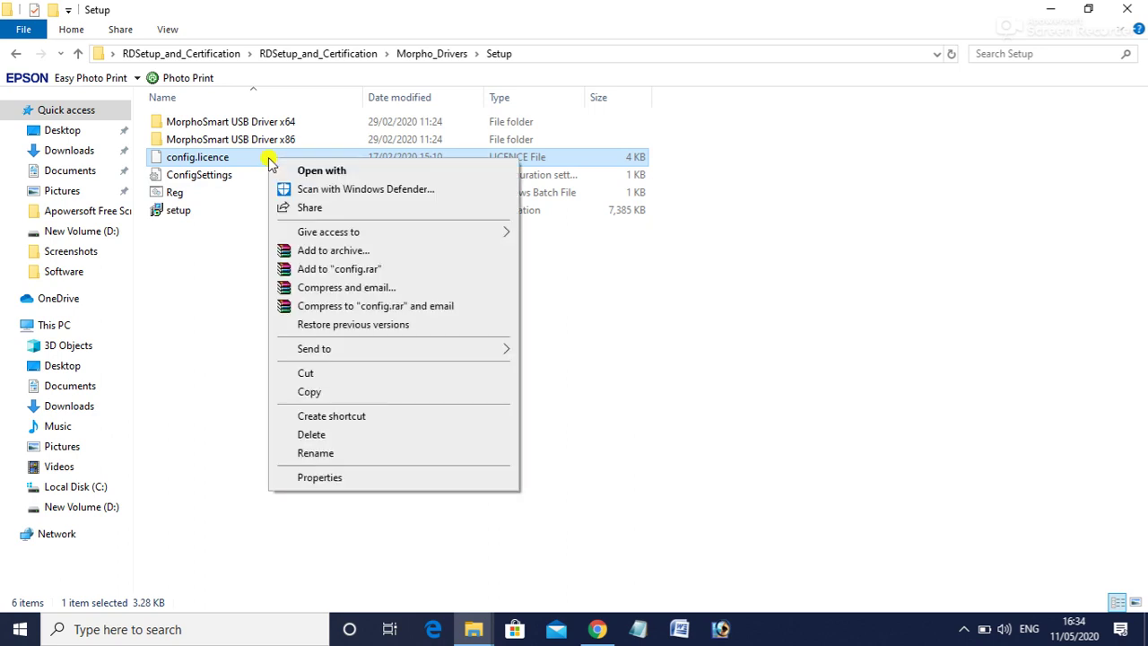
pyautogui.click(307, 393)
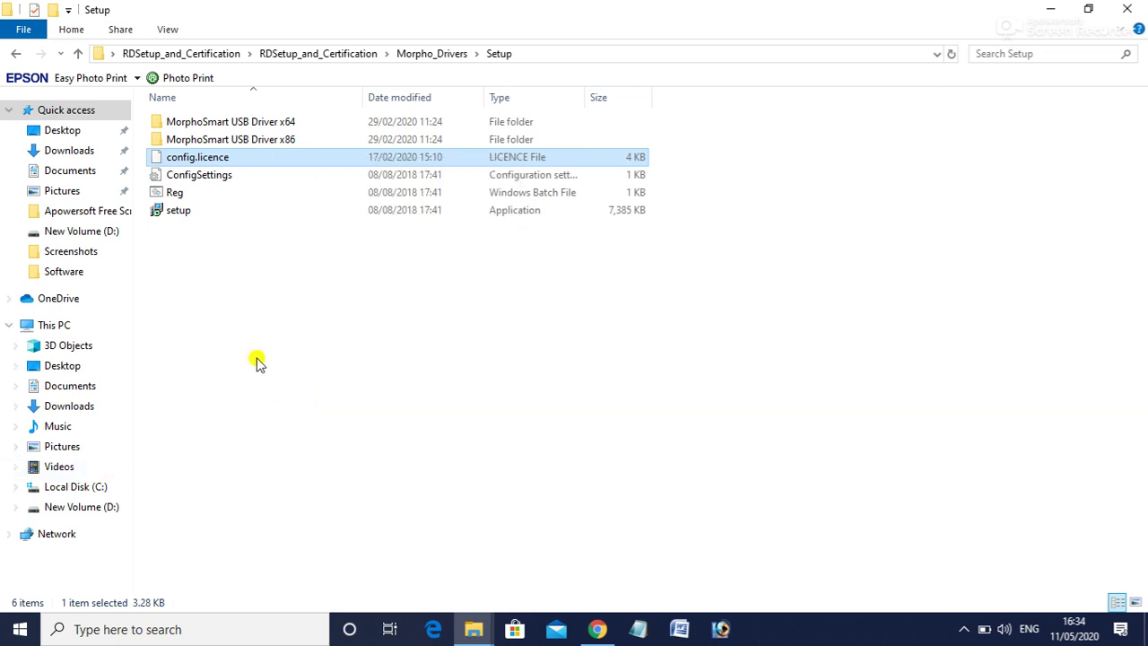
pyautogui.click(79, 487)
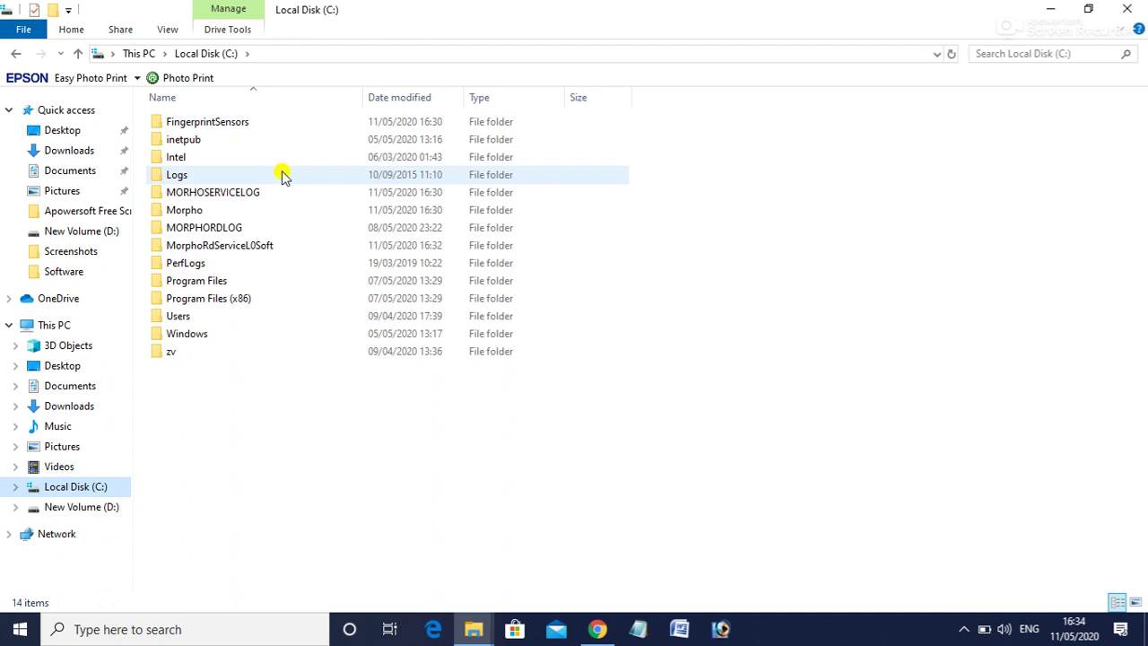
pyautogui.doubleClick(217, 334)
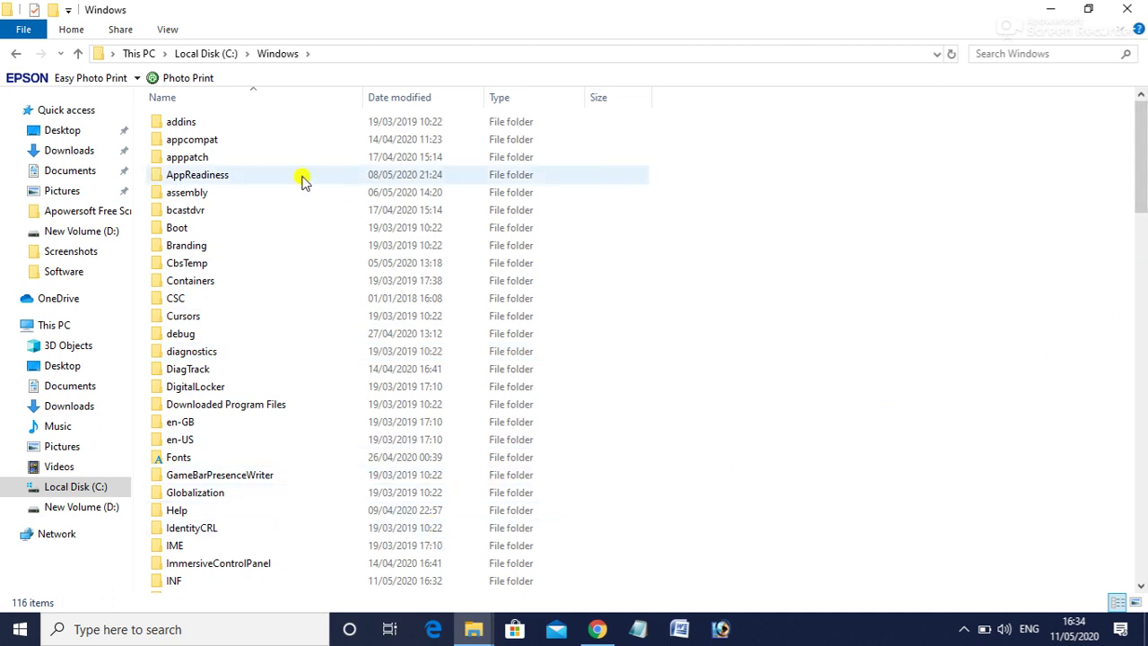
pyautogui.click(12, 54)
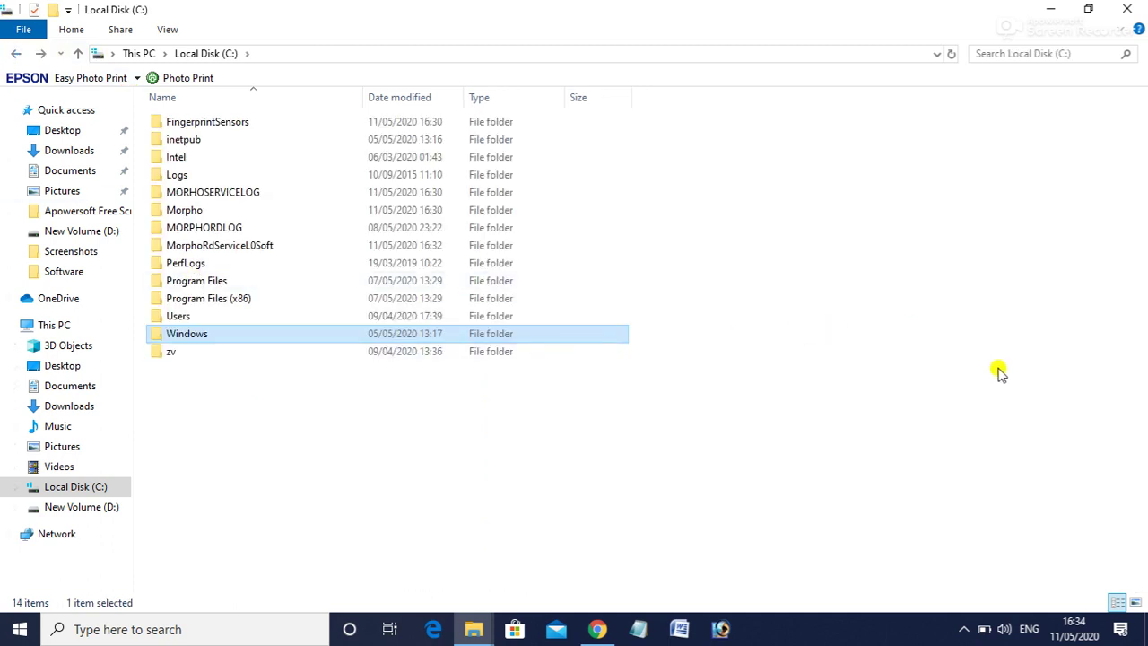
pyautogui.click(1139, 466)
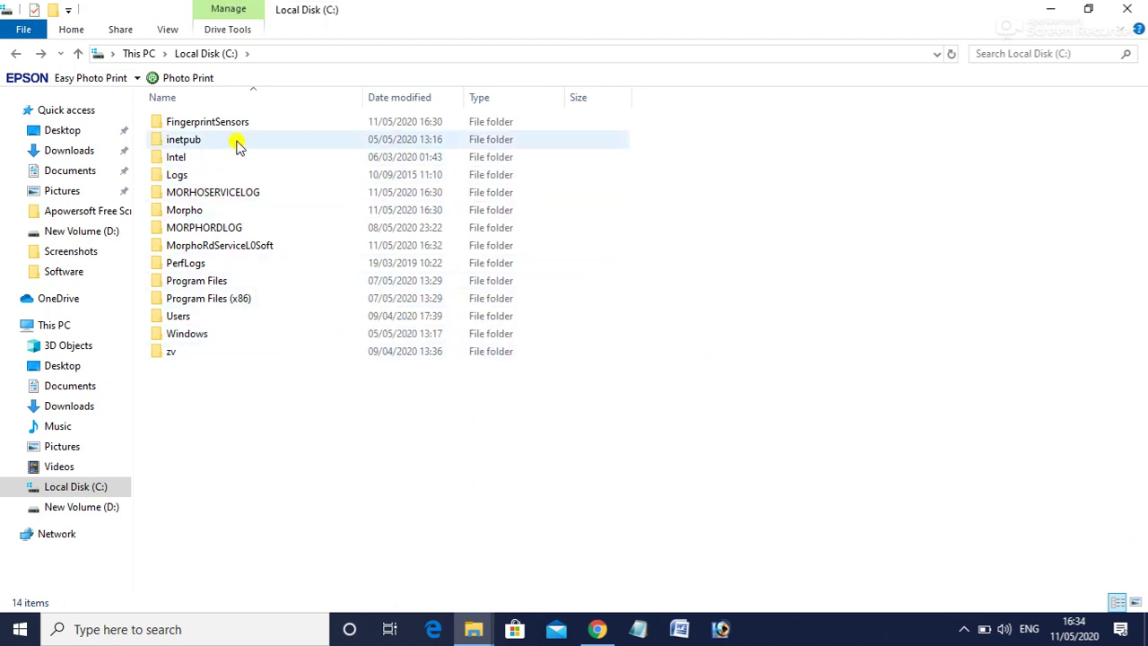
# Paste the copied config.licence into C:\FingerprintSensors\SMARTCHIP_APPLETLESS, replacing the file in the destination.
pyautogui.doubleClick(278, 124)
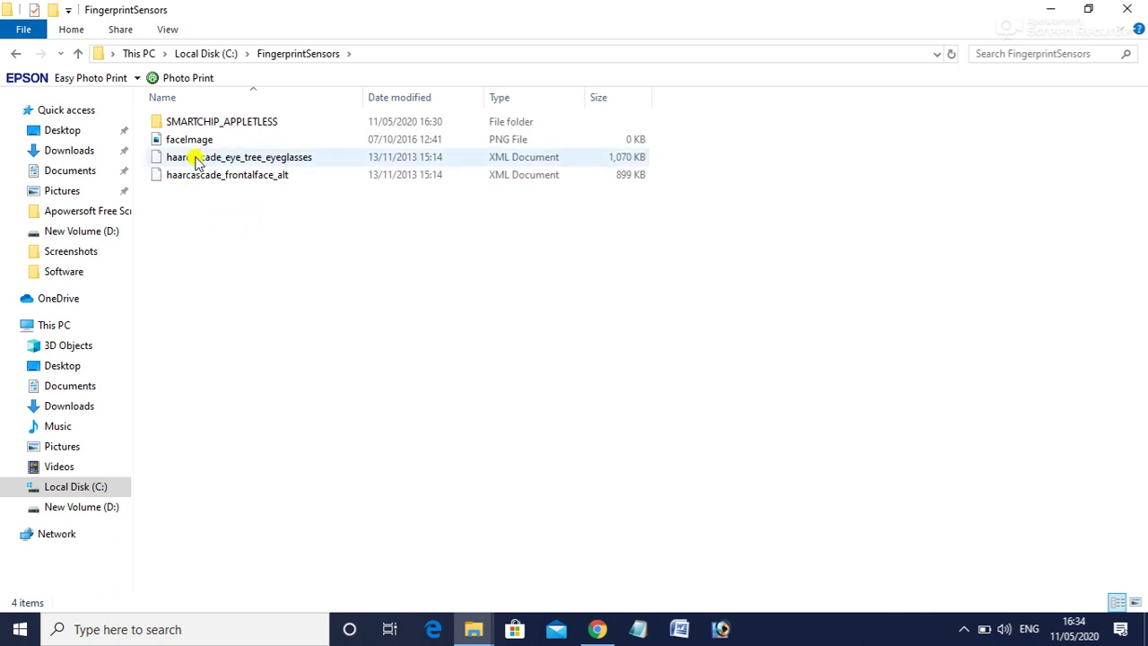
pyautogui.click(274, 126)
pyautogui.doubleClick(275, 125)
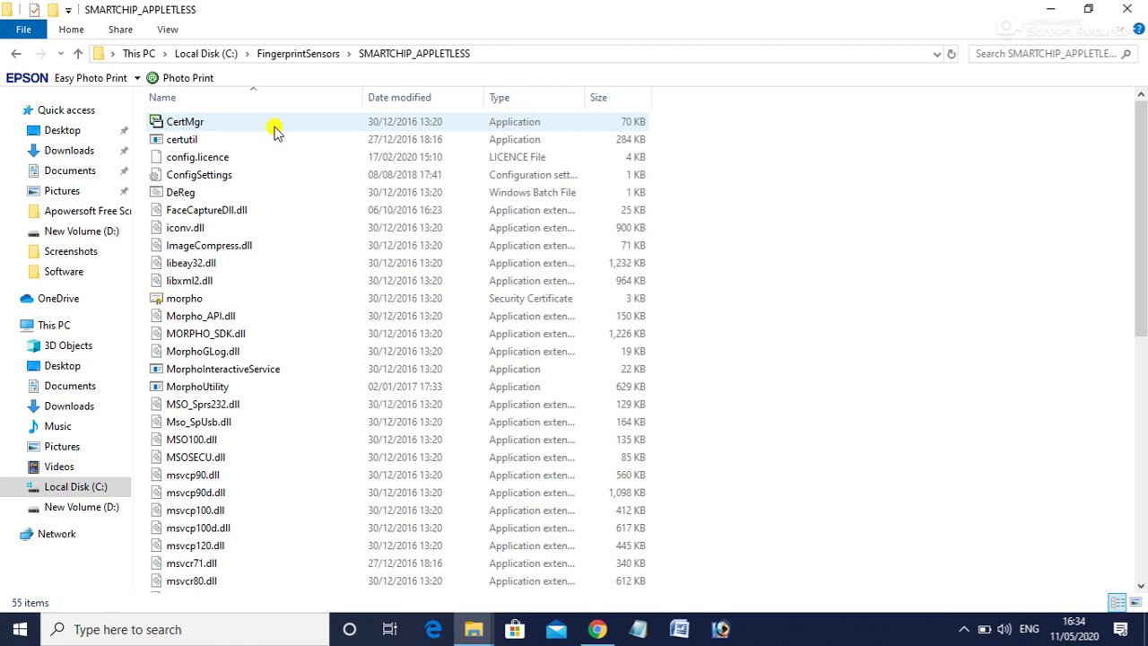
pyautogui.rightClick(741, 168)
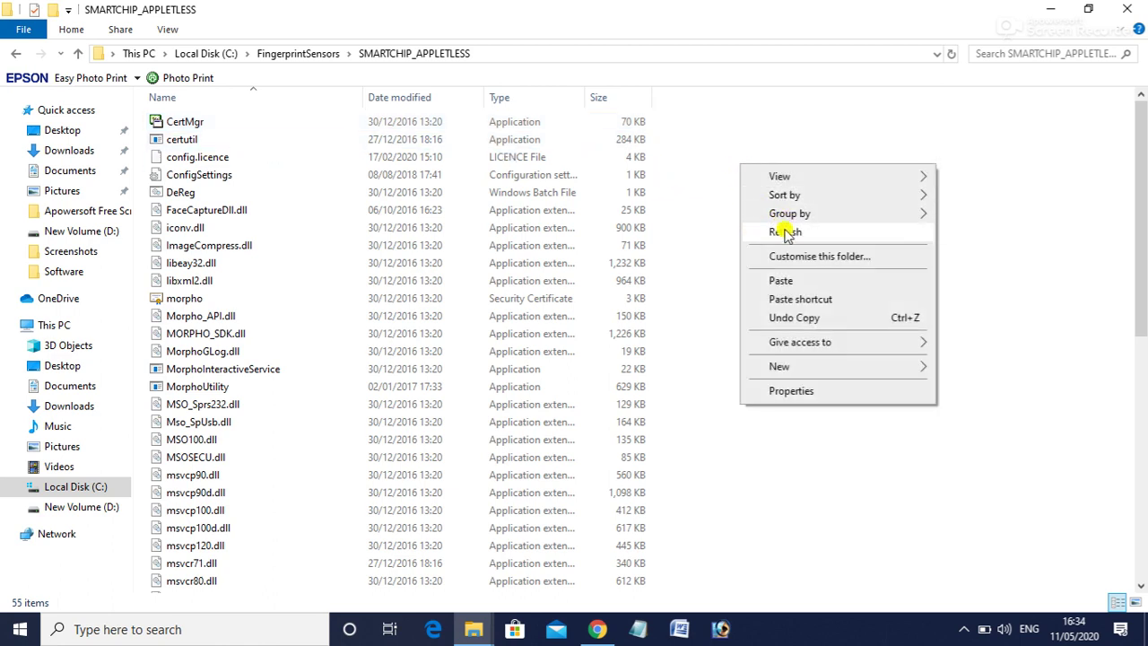
pyautogui.click(778, 281)
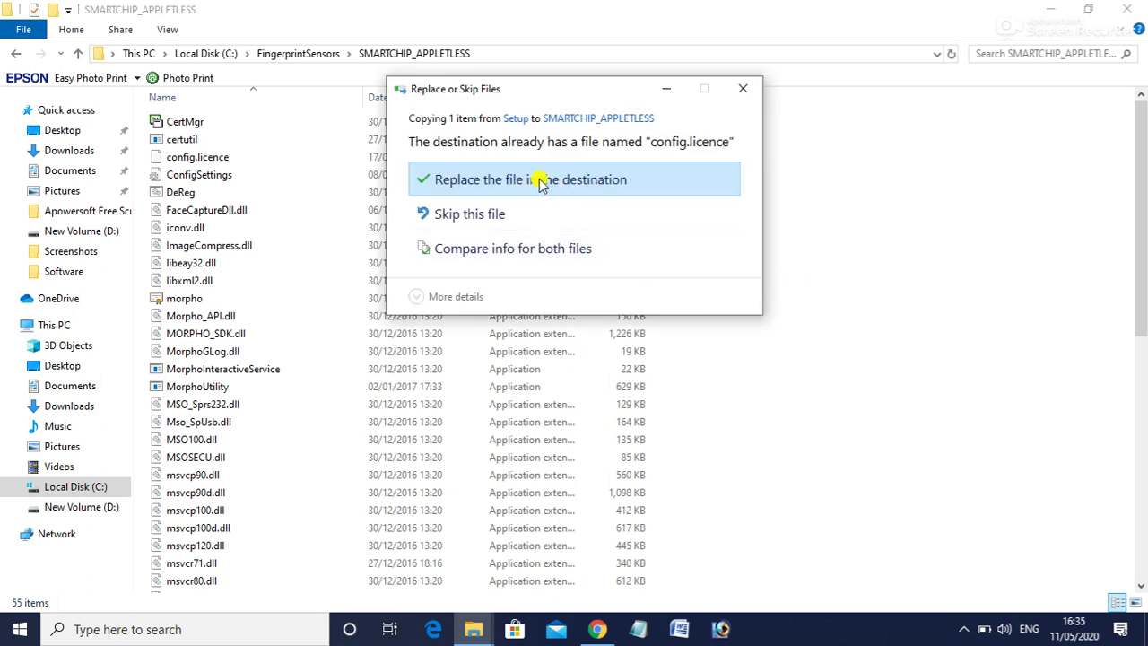
pyautogui.click(540, 181)
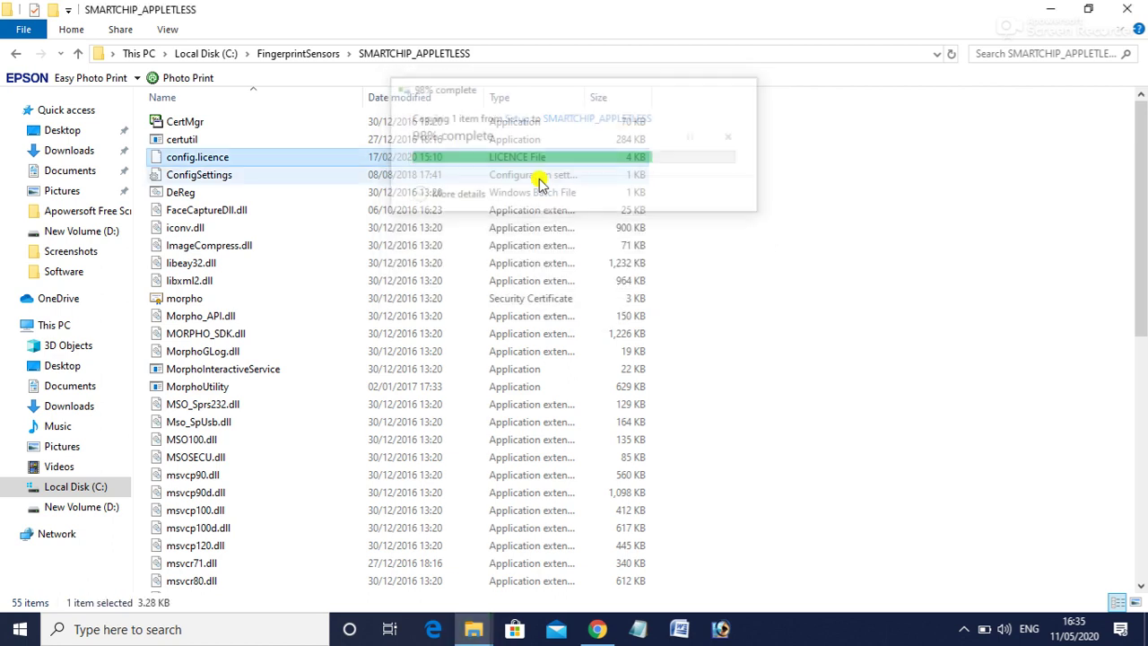
# Close the SMARTCHIP_APPLETLESS folder window and refresh the desktop.
pyautogui.click(886, 262)
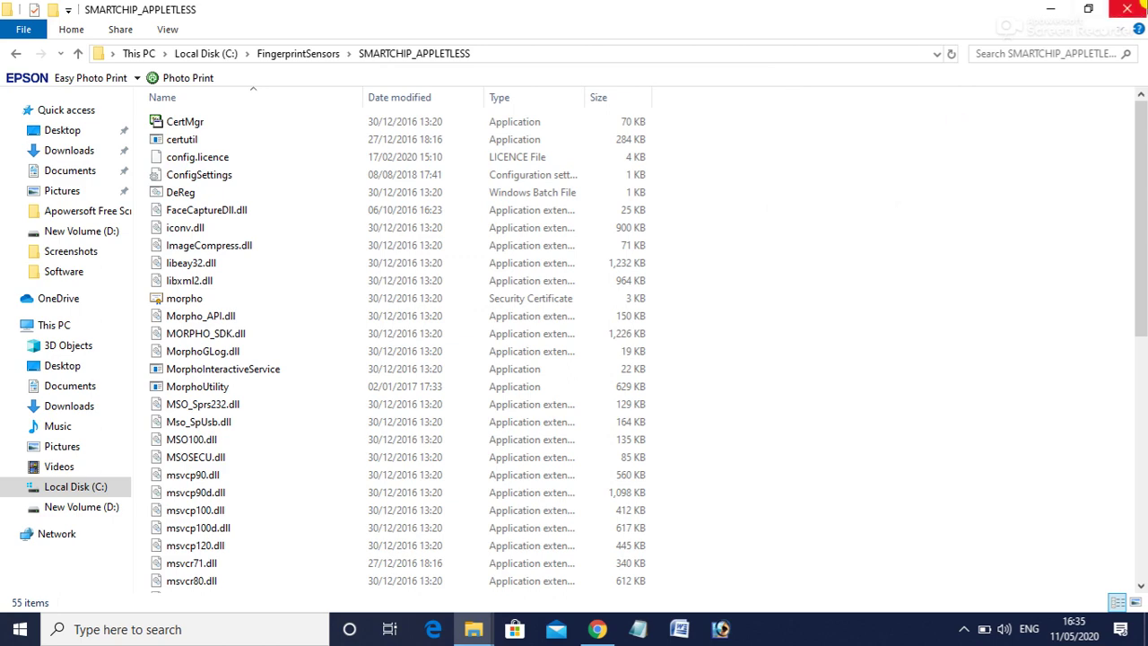
pyautogui.click(1126, 11)
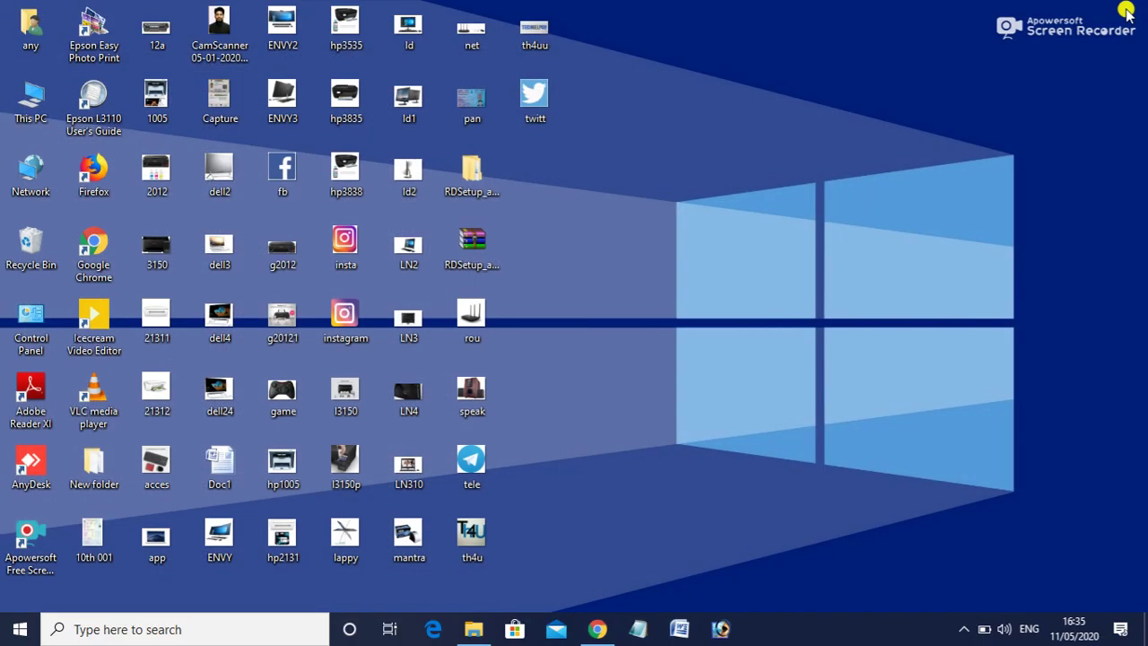
pyautogui.rightClick(639, 268)
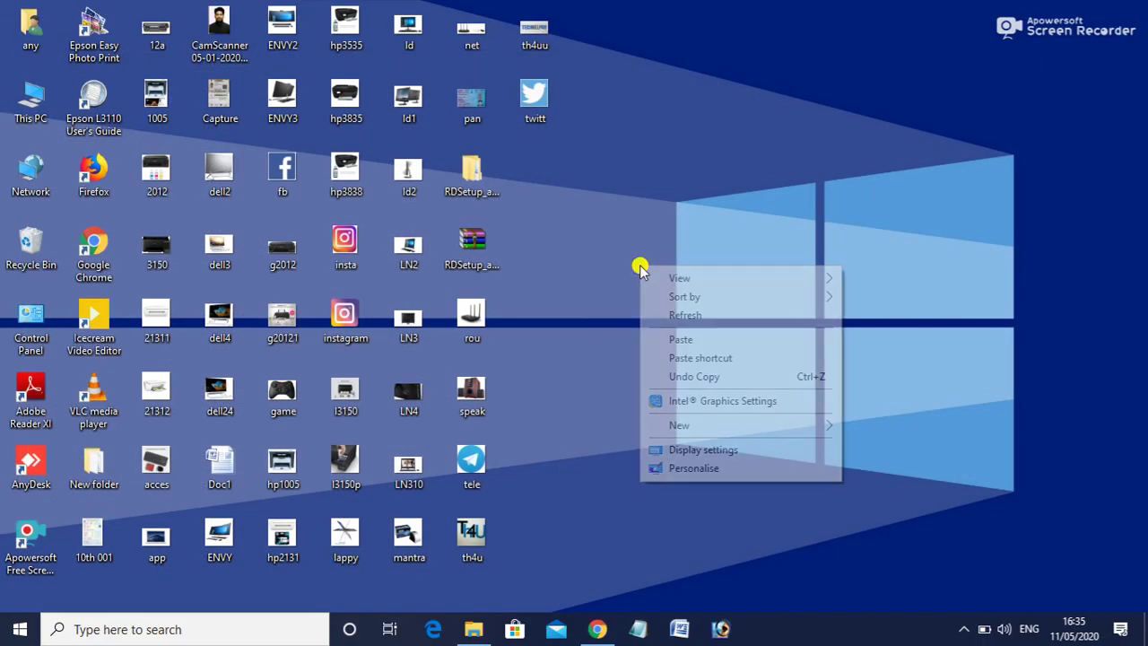
pyautogui.rightClick(670, 315)
pyautogui.click(704, 362)
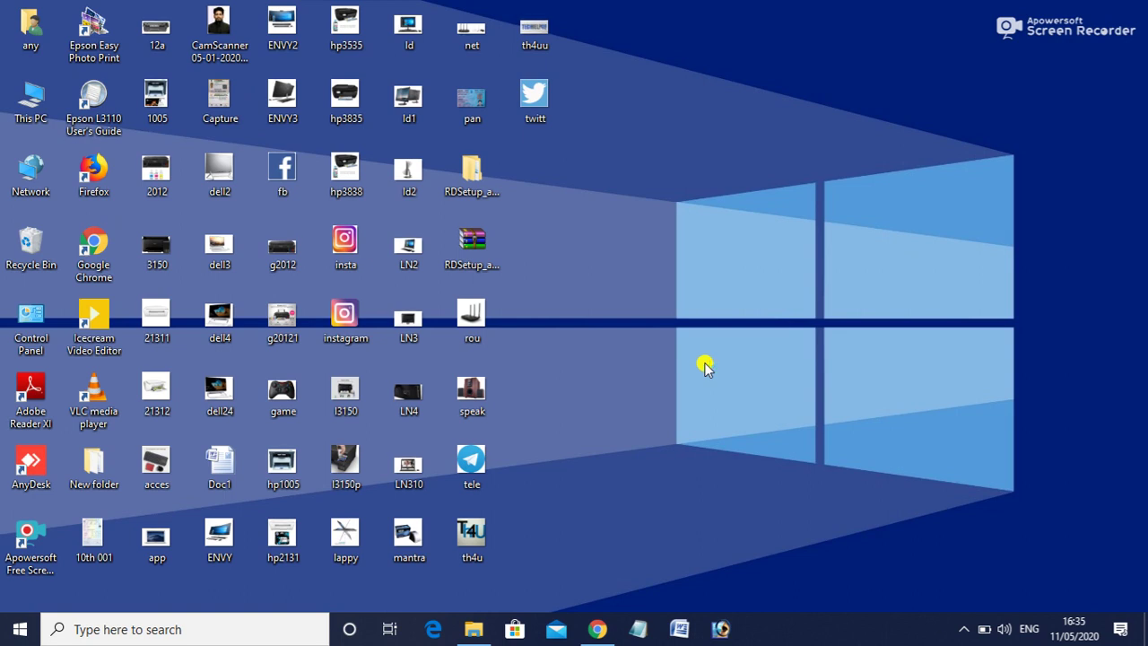
# Switch to the Fino TestCameraBio page in Chrome, run the CaptureFinger test and dismiss its alerts.
pyautogui.moveTo(588, 636)
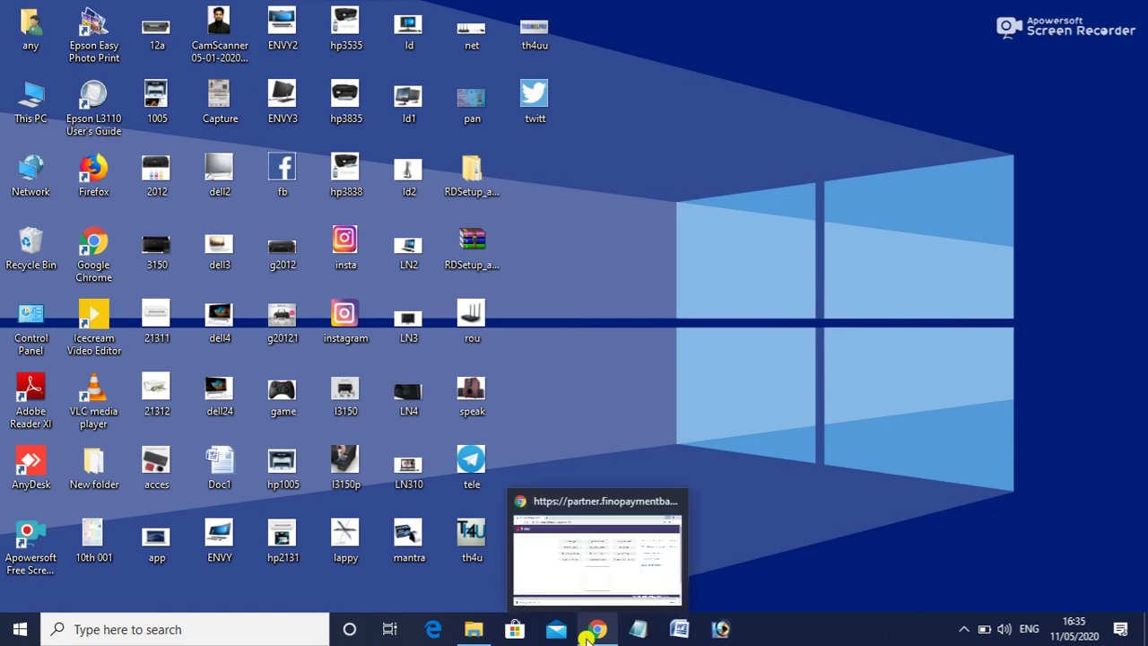
pyautogui.click(600, 542)
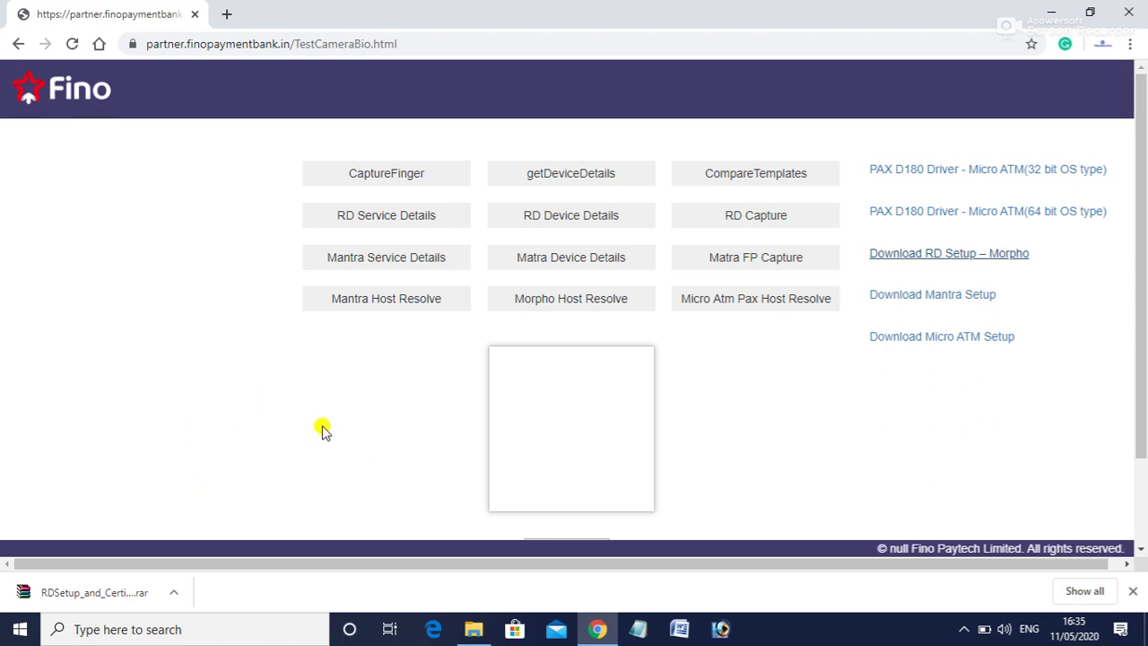
pyautogui.click(389, 180)
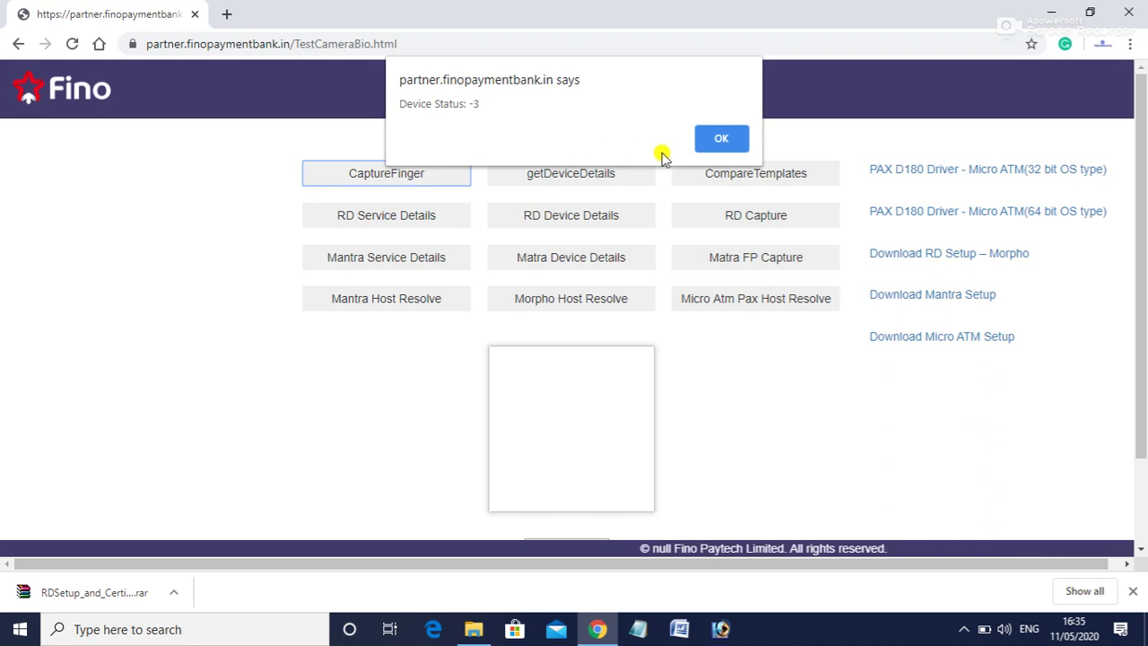
pyautogui.click(720, 140)
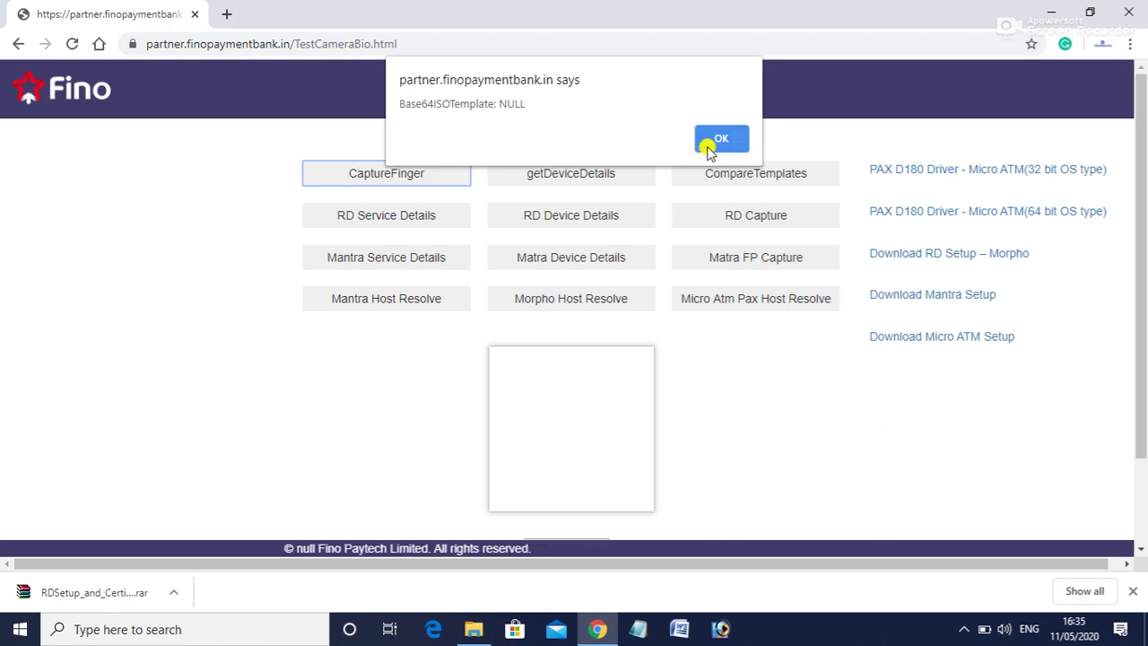
pyautogui.click(708, 143)
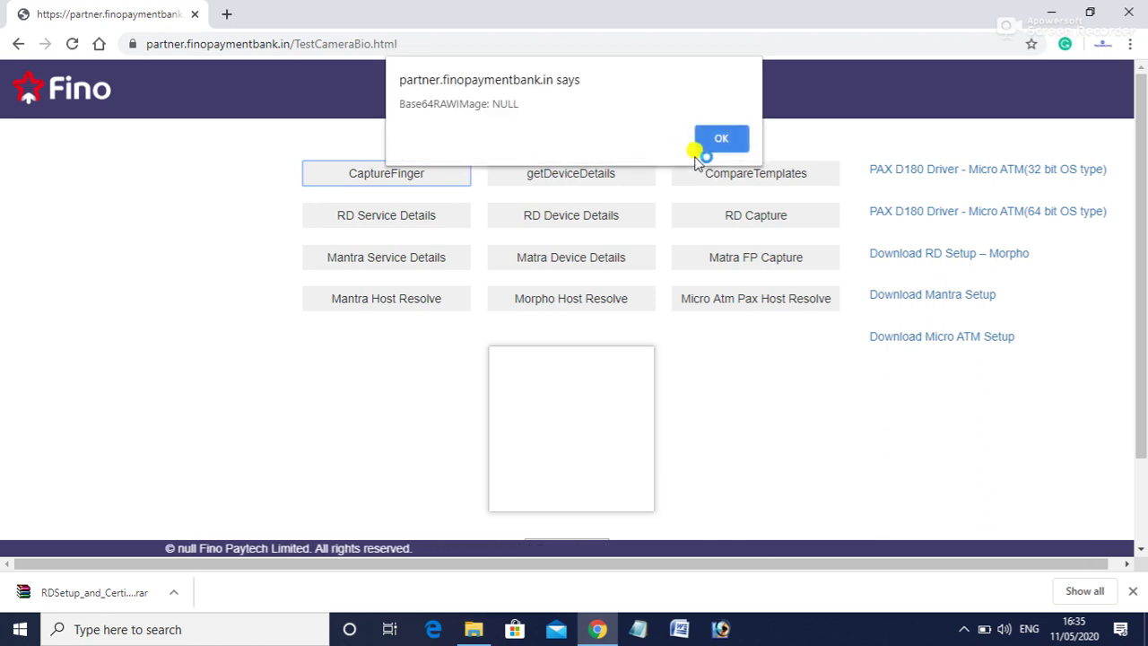
pyautogui.click(725, 136)
pyautogui.click(724, 136)
pyautogui.click(724, 134)
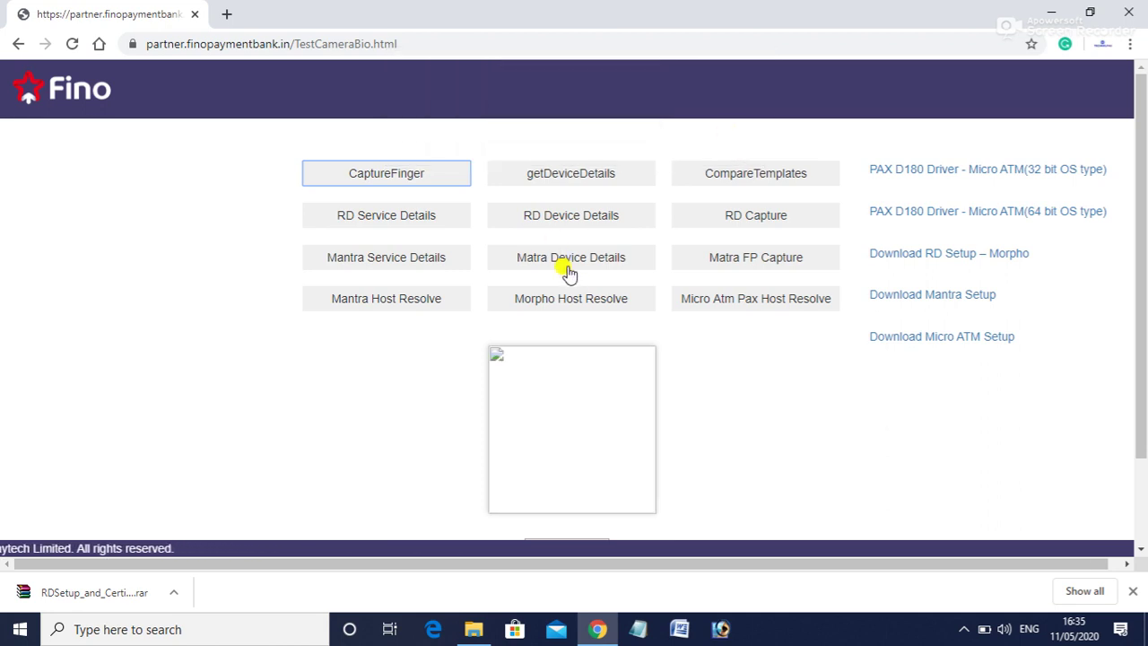
# Run Morpho Host Resolve and proceed past the privacy warning to finopaymentbank.in despite the unsafe certificate.
pyautogui.click(578, 300)
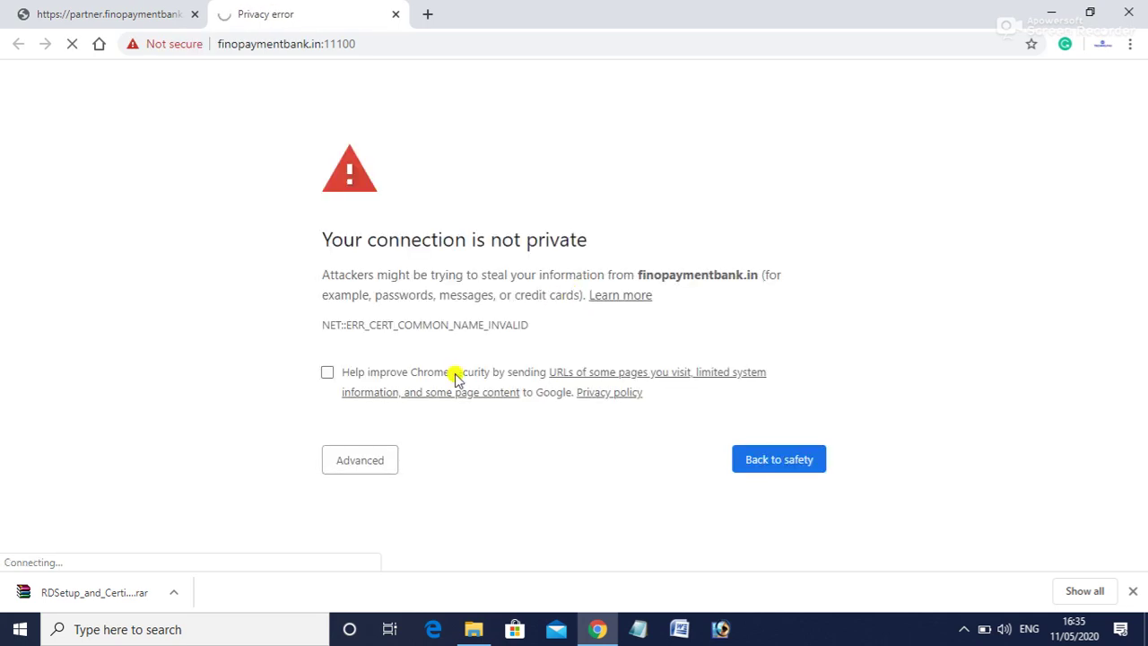
pyautogui.click(359, 465)
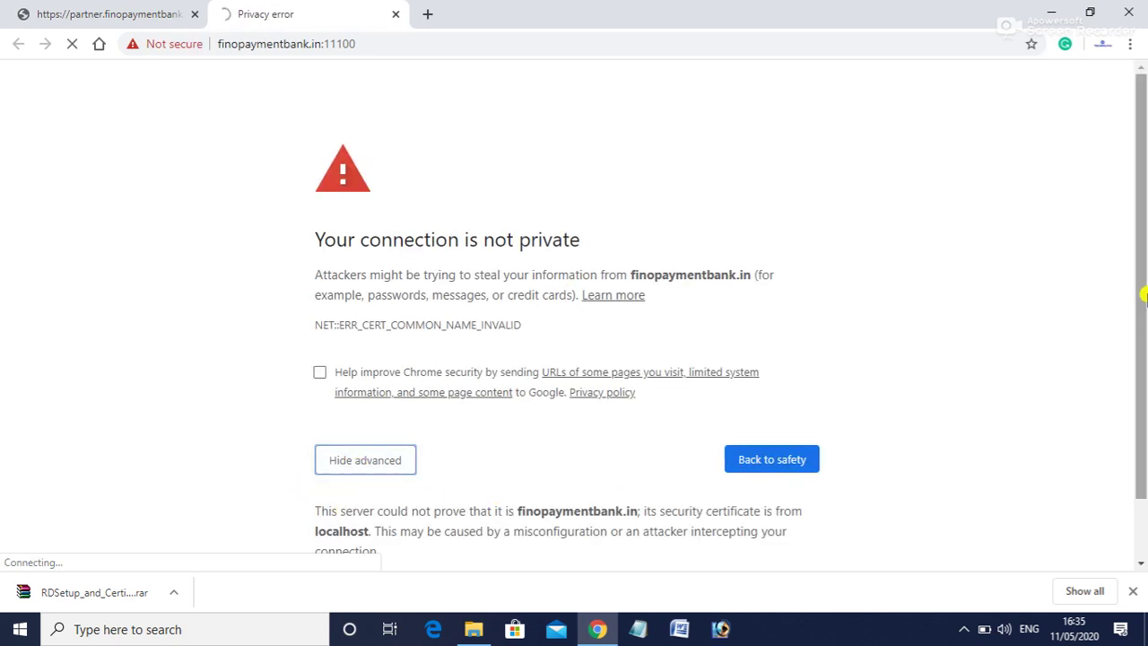
pyautogui.moveTo(1142, 293); pyautogui.dragTo(1139, 385)
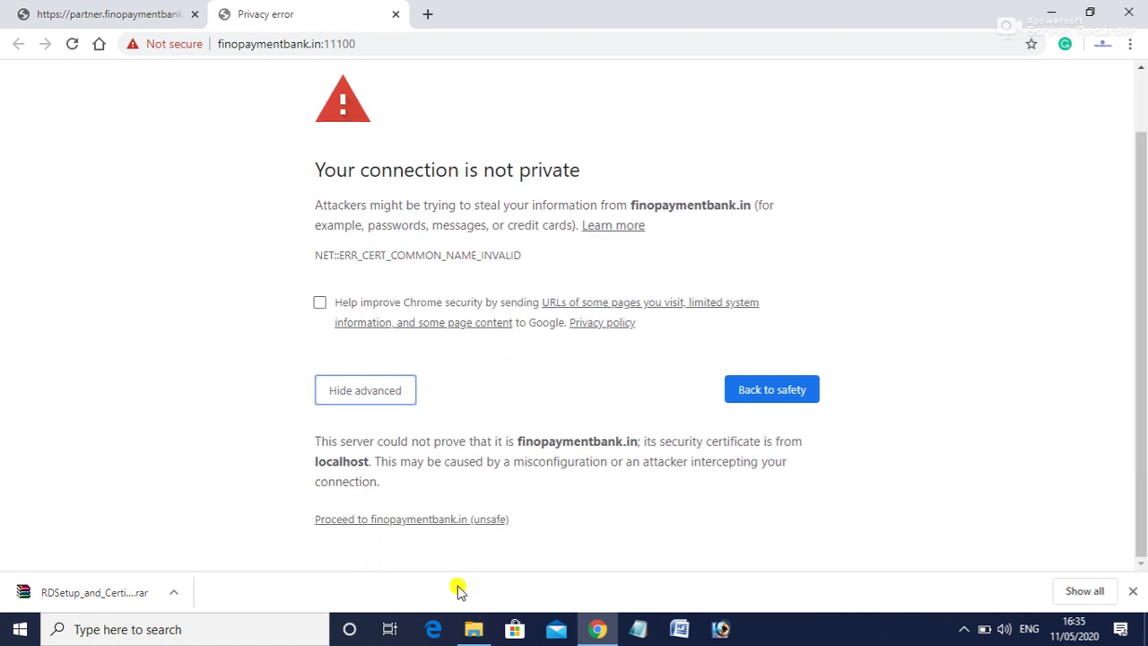
pyautogui.click(408, 520)
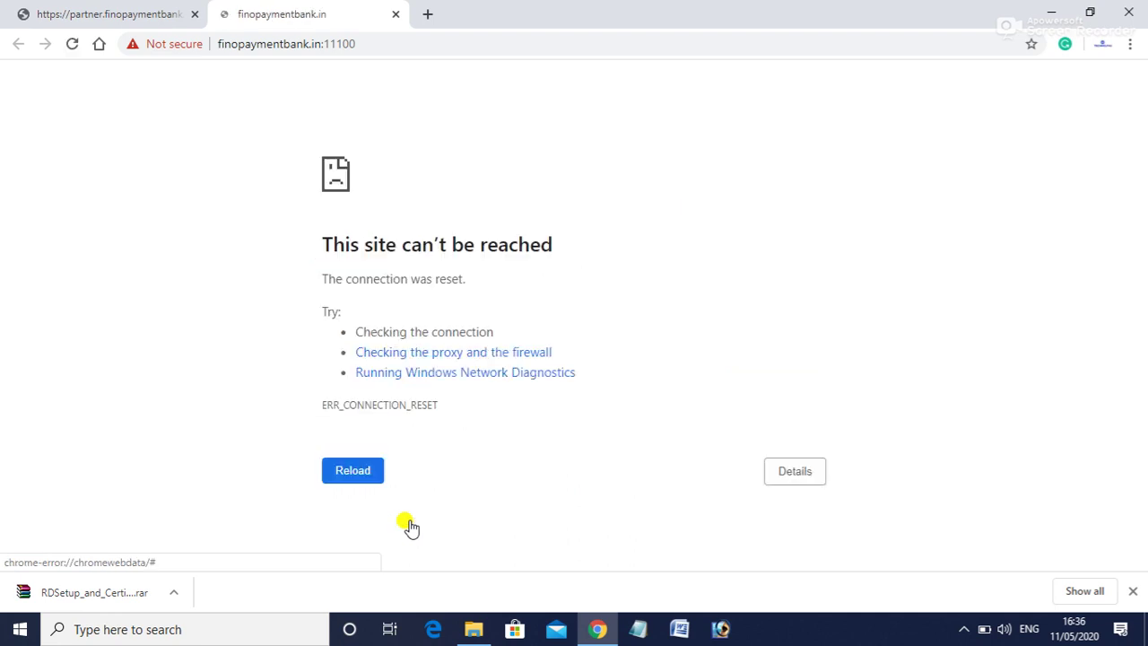
# Reload the finopaymentbank.in:11100 page after checking the hidden tray icons, and close its tab.
pyautogui.click(964, 629)
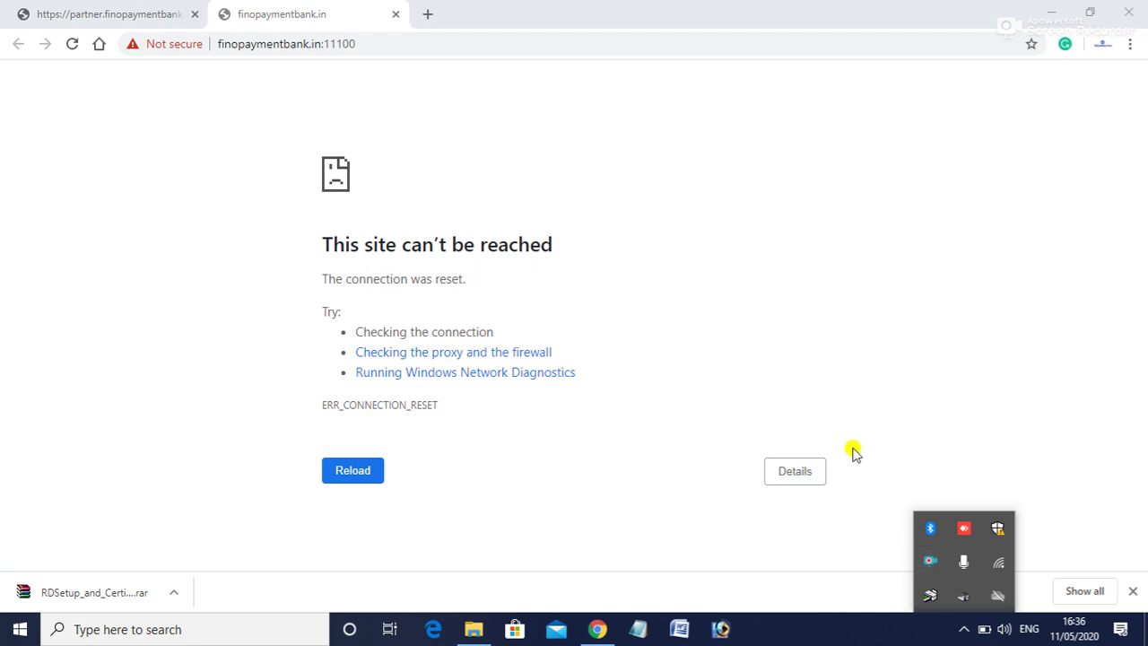
pyautogui.click(617, 435)
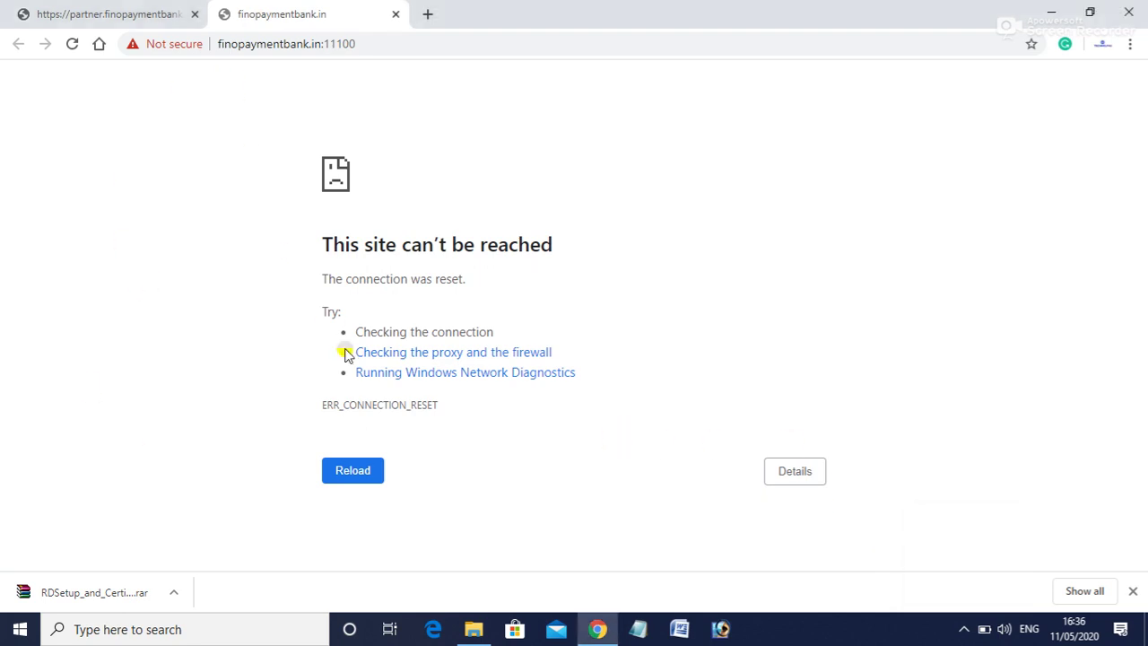
pyautogui.click(355, 468)
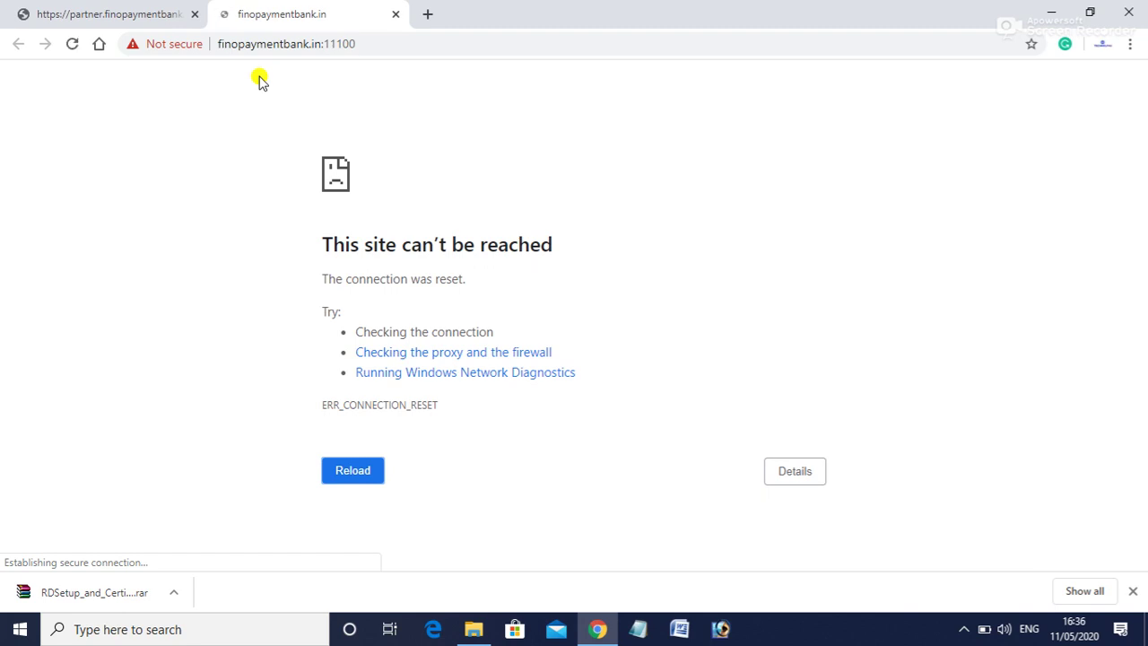
pyautogui.click(394, 16)
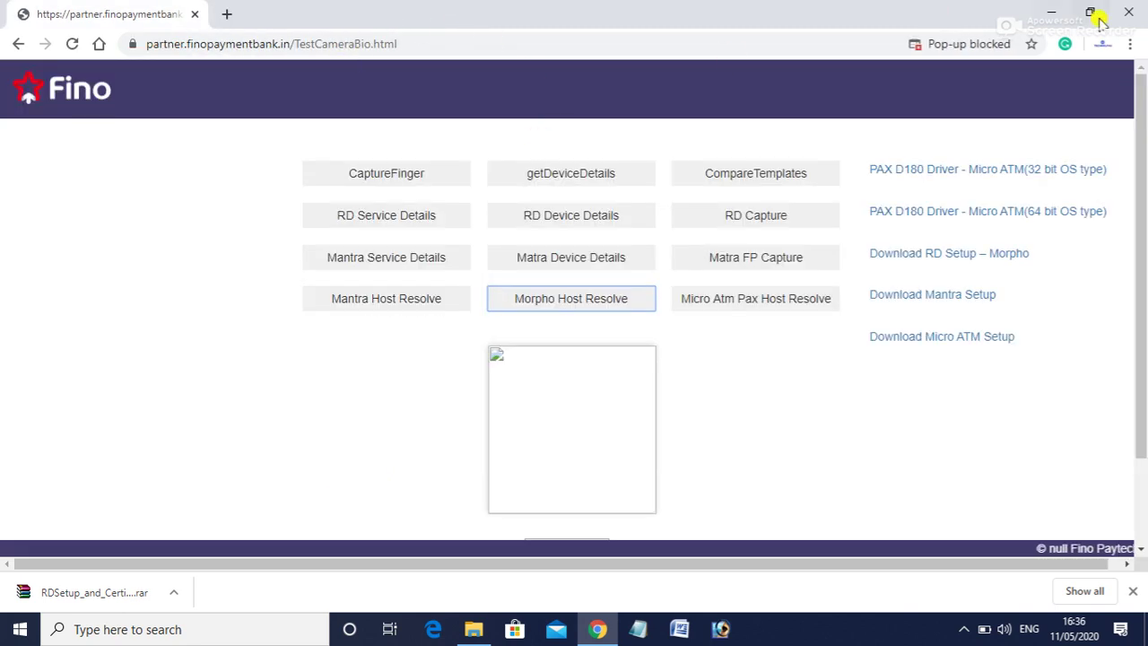